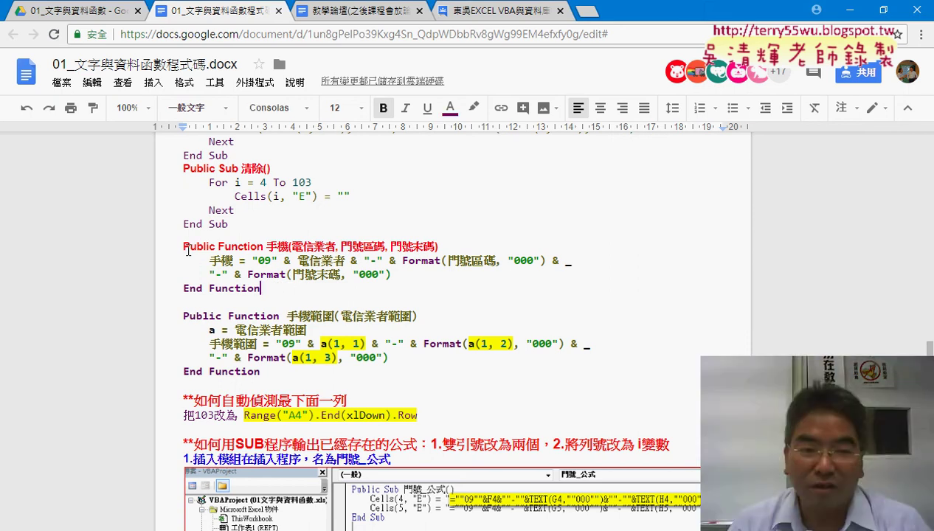
Copy the 手機 function code from the Google Docs notes and switch to the VBA editor.
left_click_drag(189, 250, 293, 291)
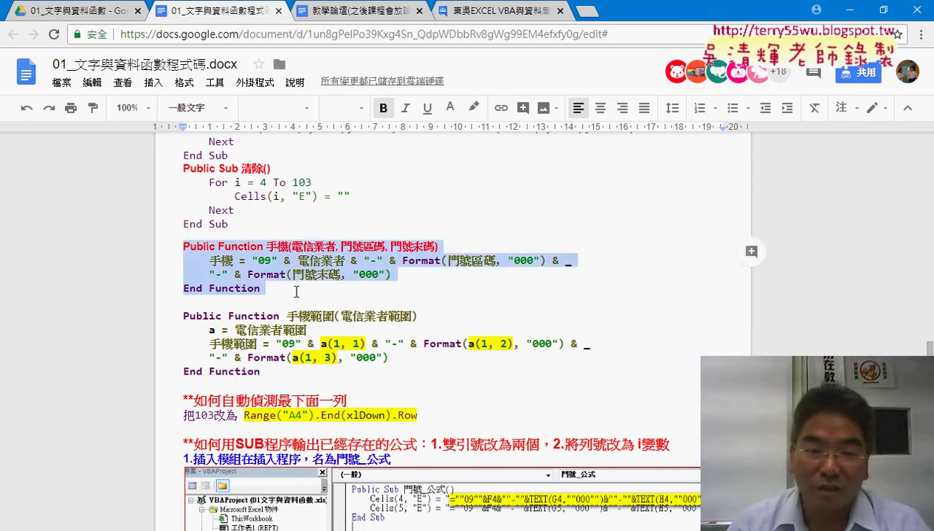
key("ctrl+c")
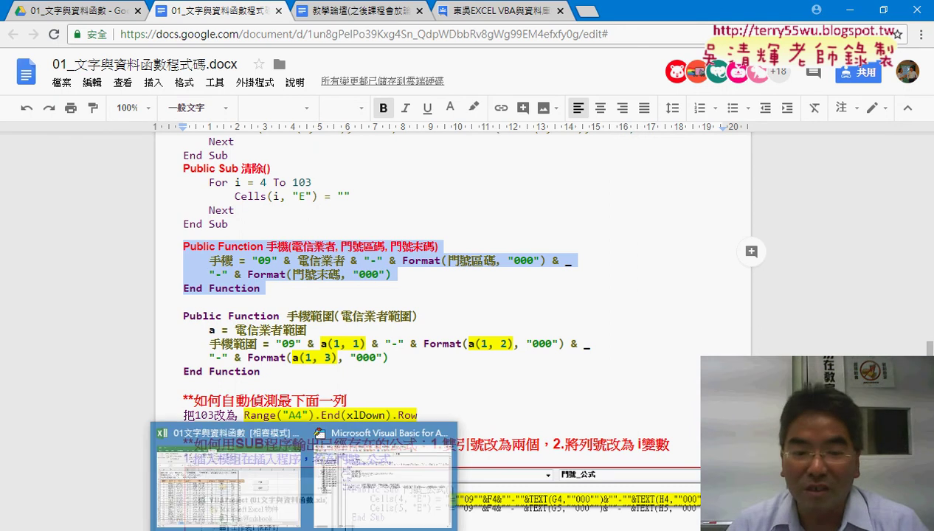
left_click(390, 480)
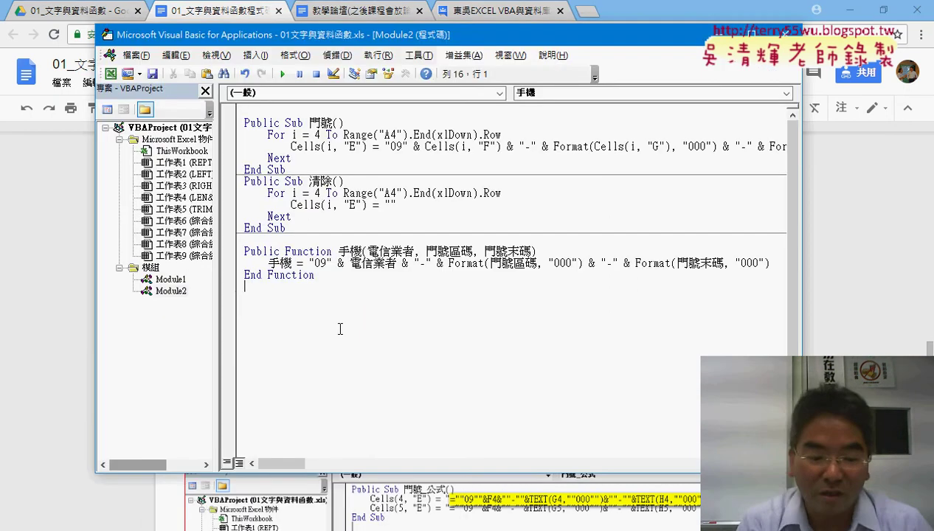
key("ctrl+v")
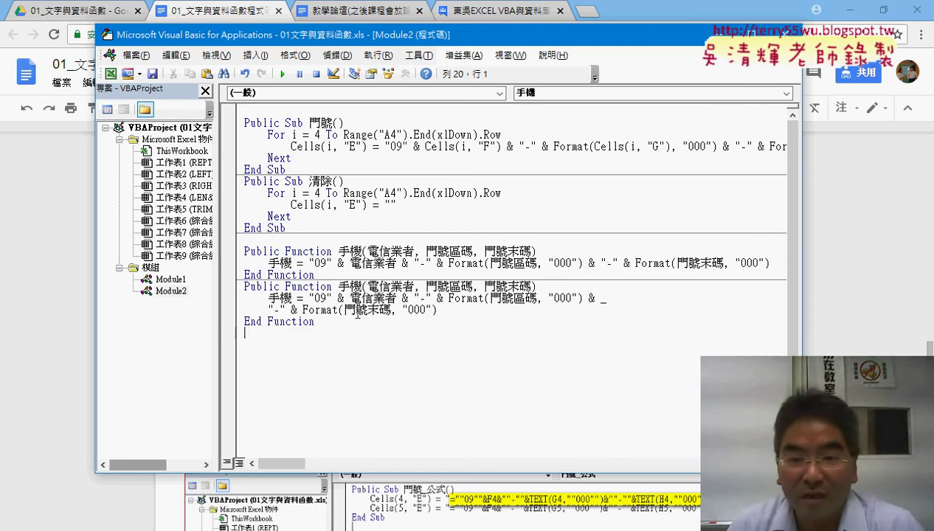
left_click_drag(316, 276, 238, 253)
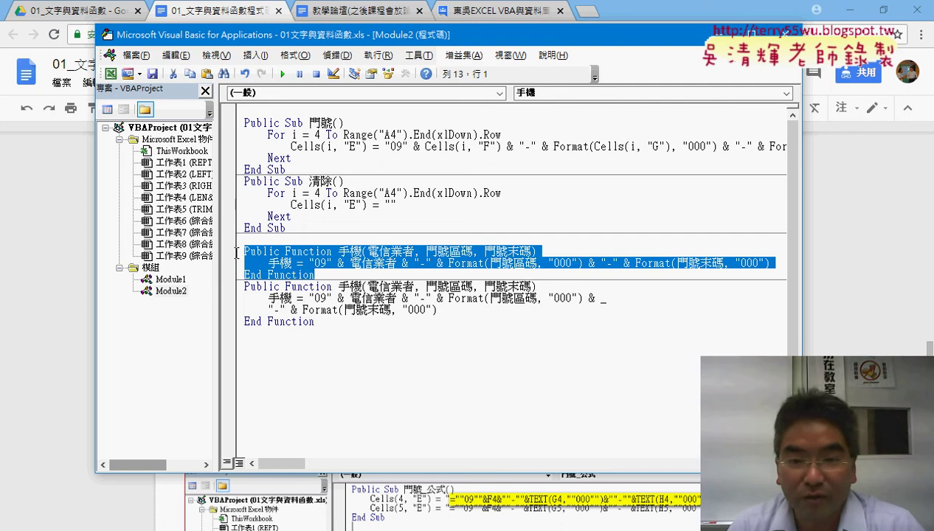
left_click(617, 296)
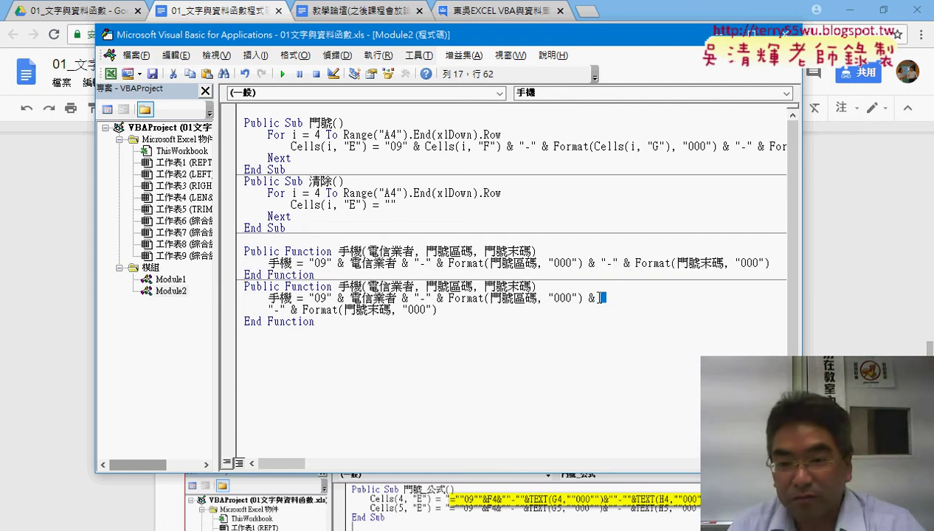
left_click(353, 320)
left_click_drag(354, 321, 242, 286)
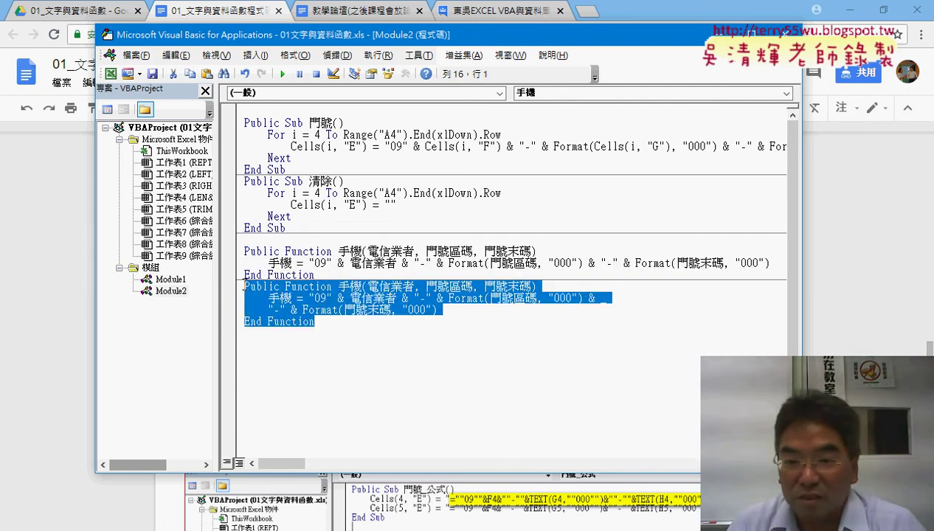
key("Delete")
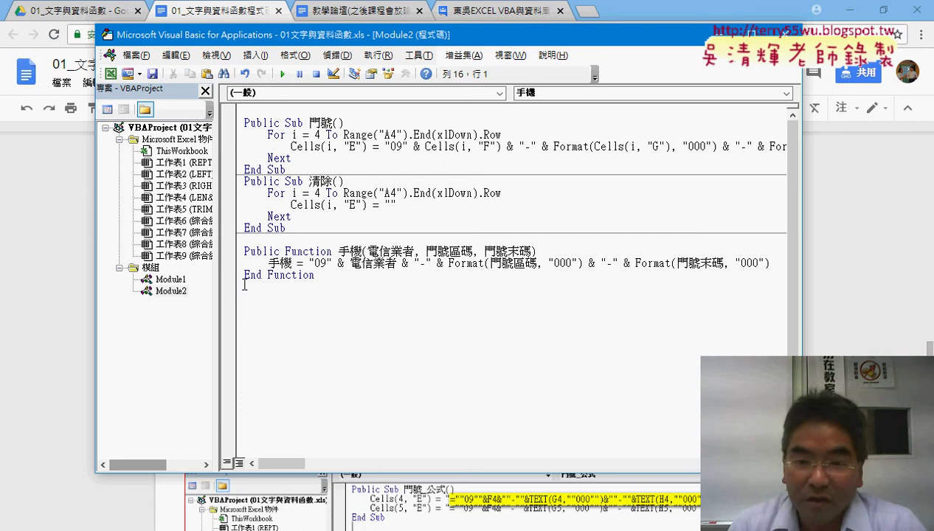
left_click_drag(803, 272, 703, 272)
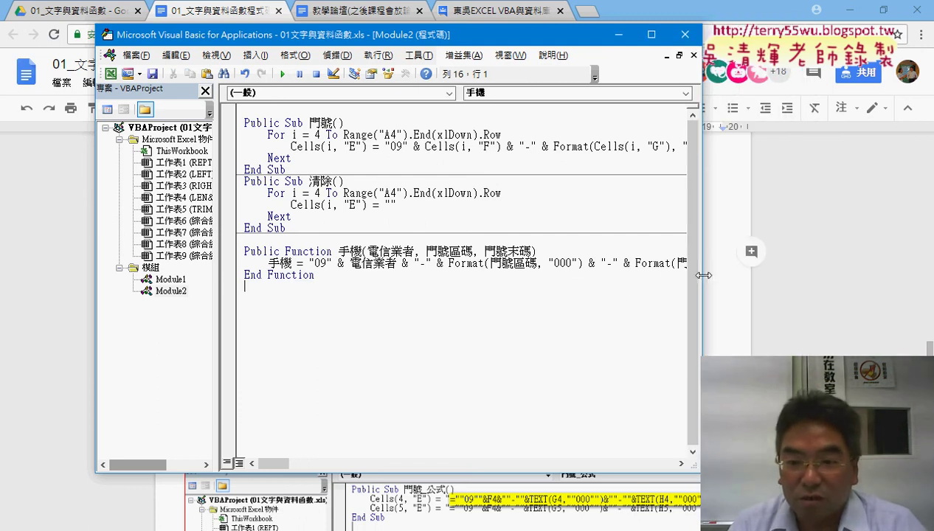
left_click_drag(514, 35, 572, 22)
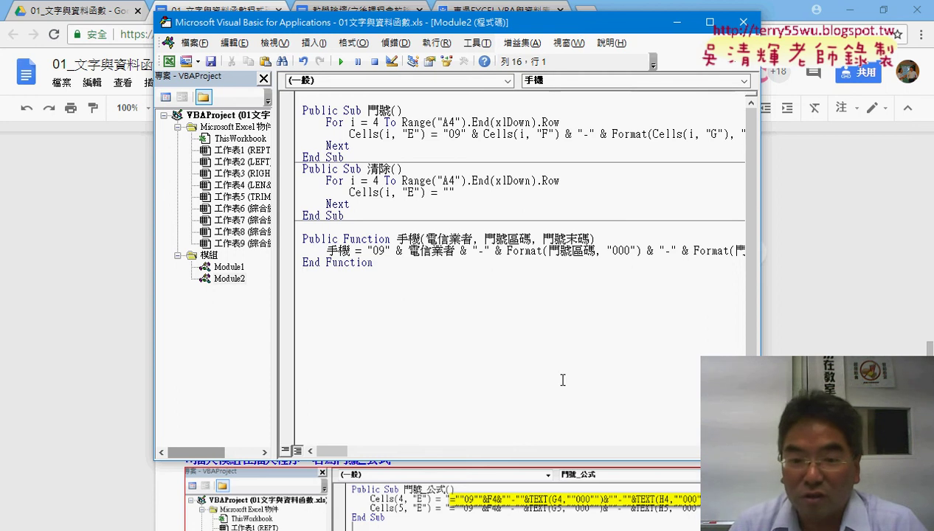
left_click_drag(326, 452, 301, 455)
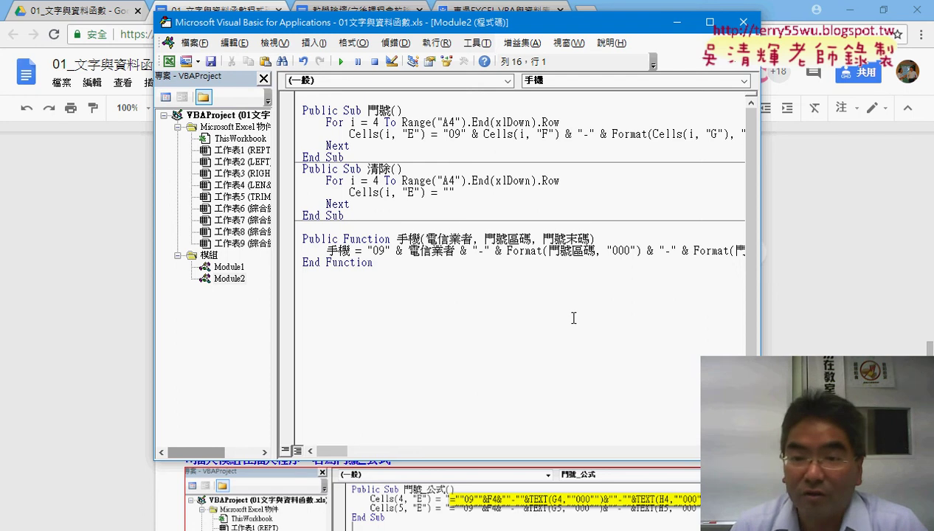
left_click_drag(445, 32, 379, 38)
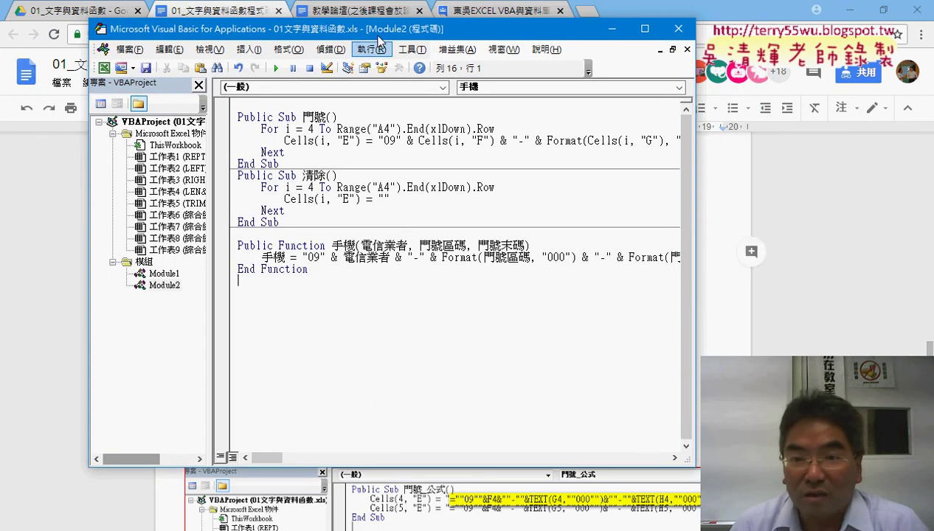
left_click_drag(695, 241, 838, 241)
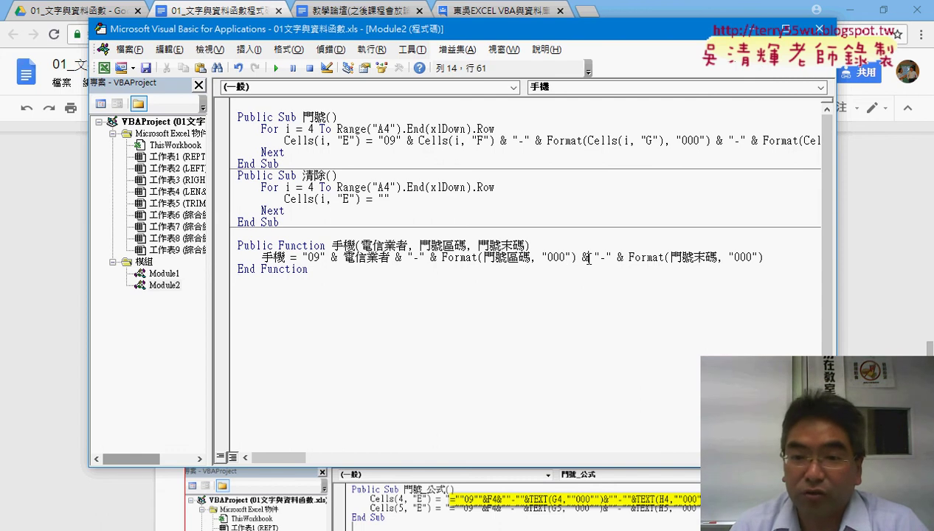
key("Return")
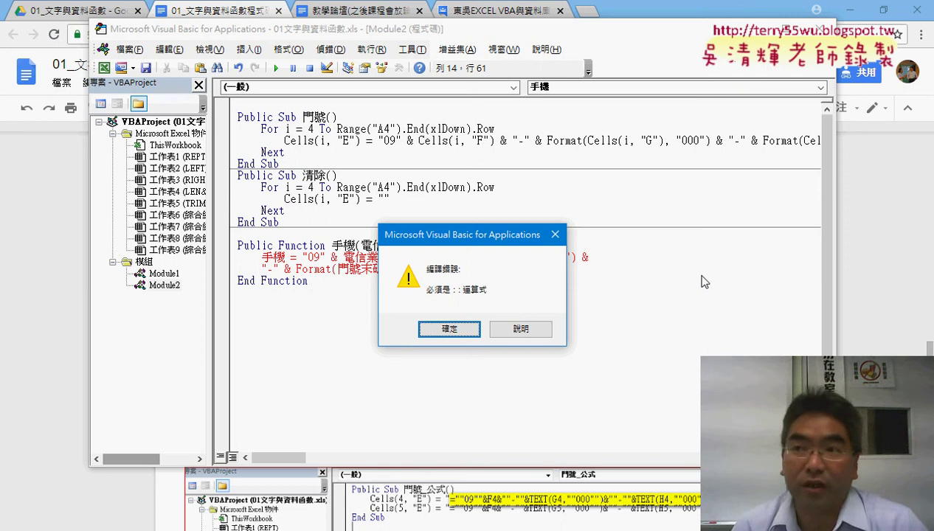
left_click(457, 332)
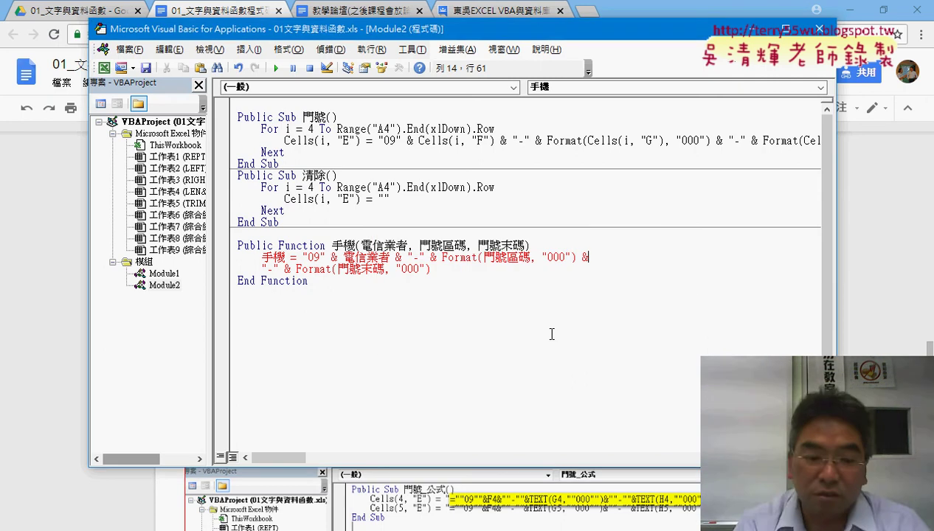
key("Delete")
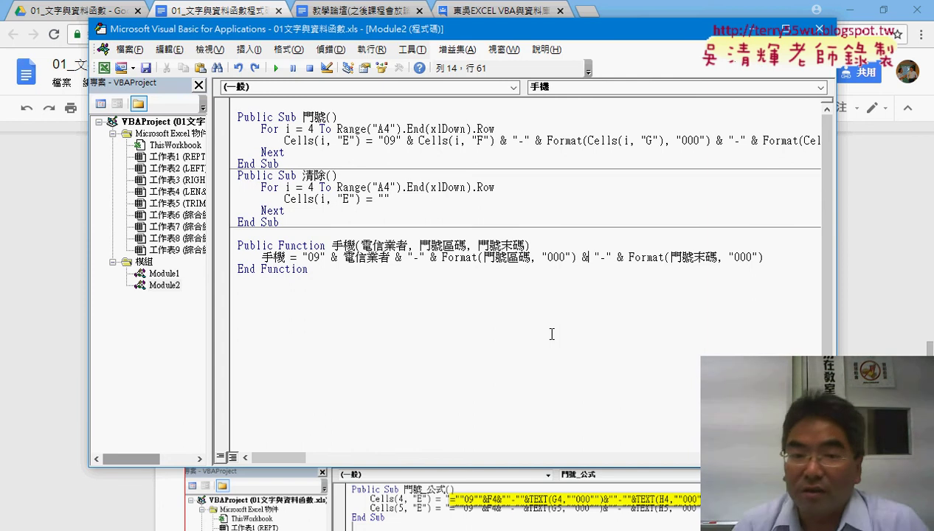
Break the 手機 assignment onto a new line with a continuation underscore after '& '.
double_click(435, 258)
double_click(585, 258)
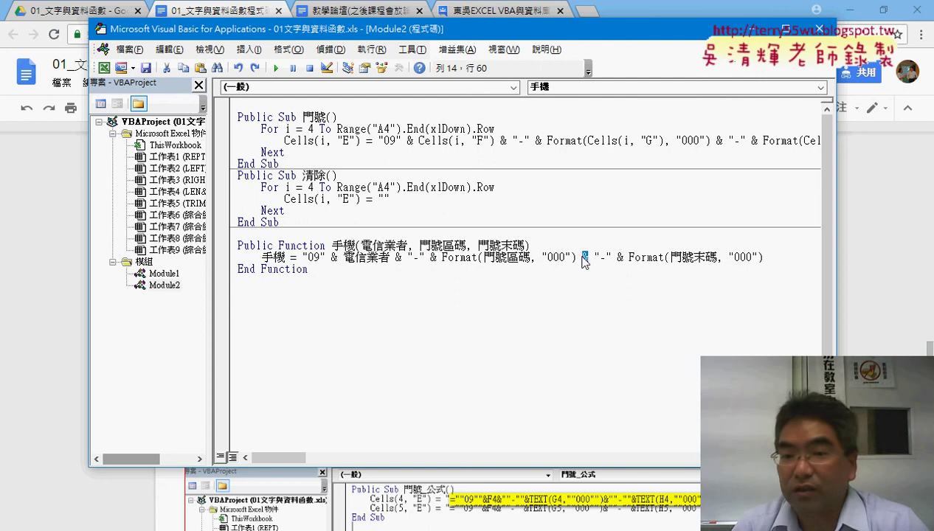
double_click(438, 257)
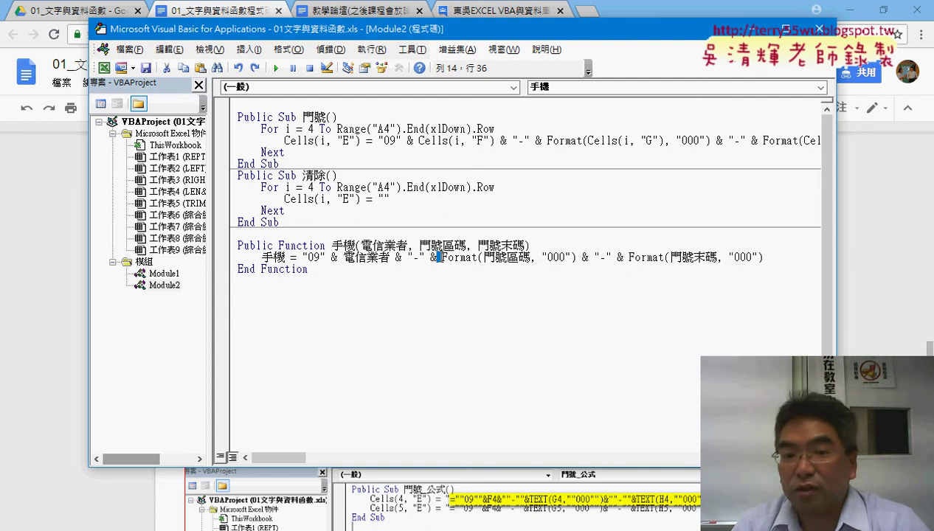
double_click(589, 257)
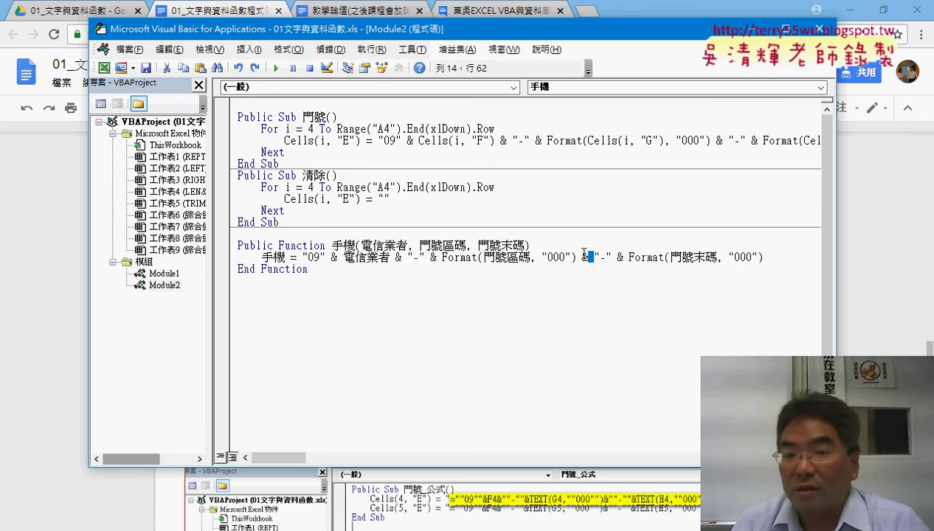
double_click(585, 254)
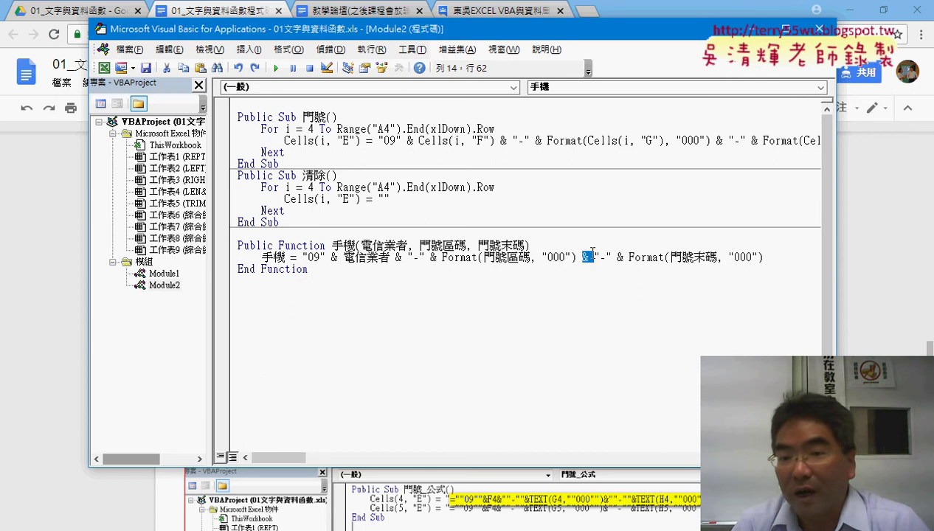
left_click(594, 257)
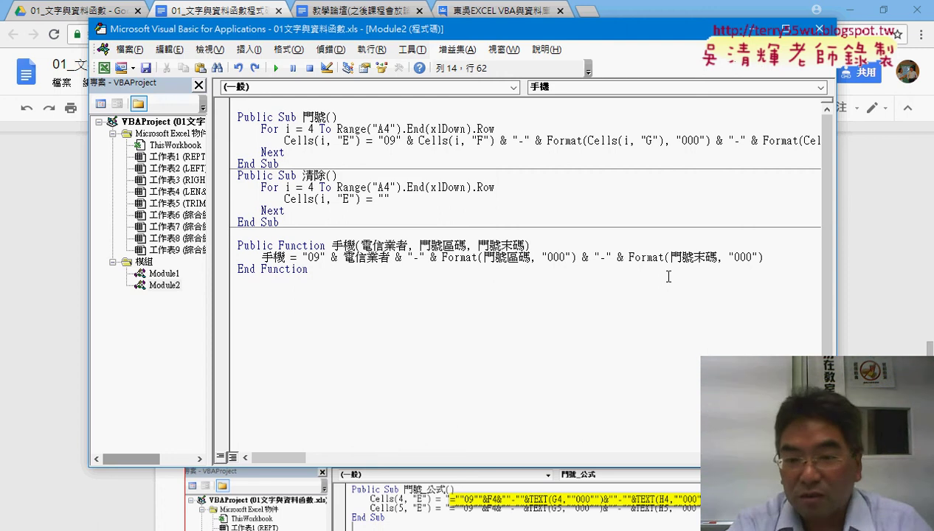
type("_")
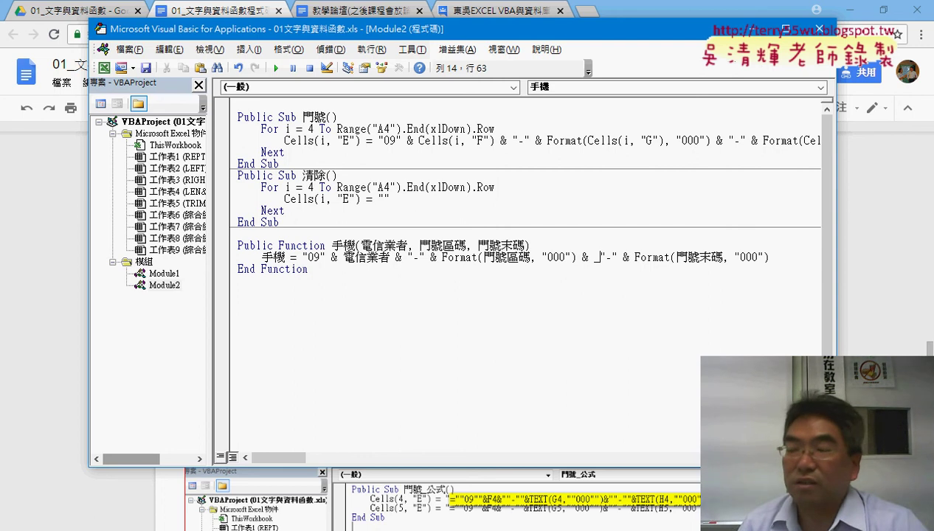
key("Return")
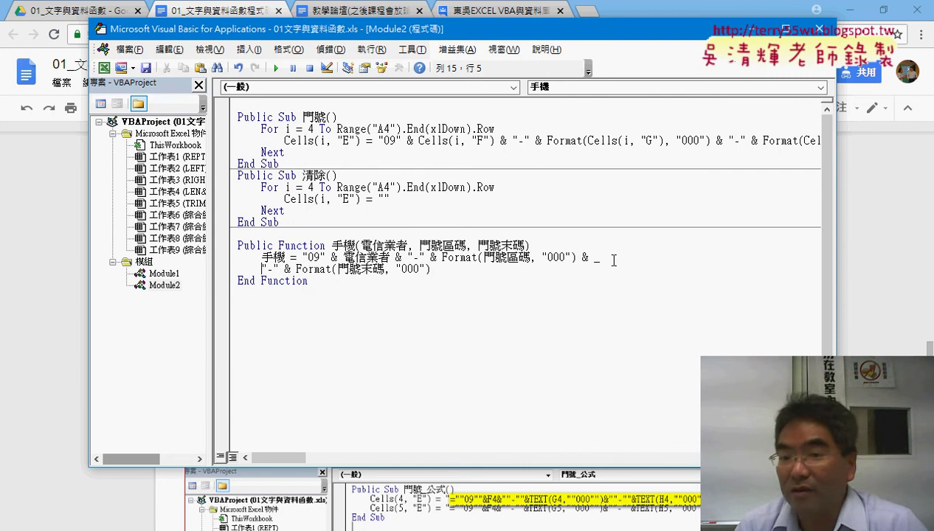
Delete the space before the underscore, producing an invalid-character compile error.
left_click_drag(614, 260, 595, 257)
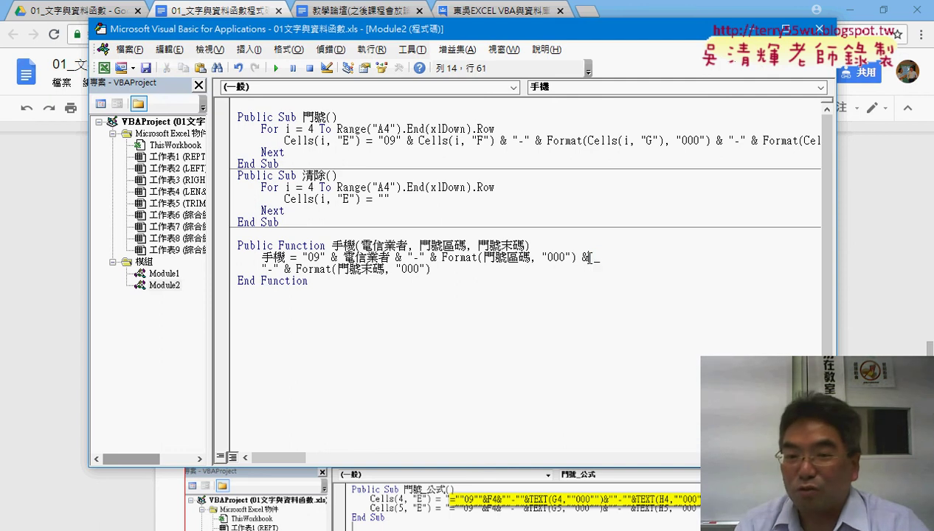
left_click_drag(595, 257, 589, 258)
key("Delete")
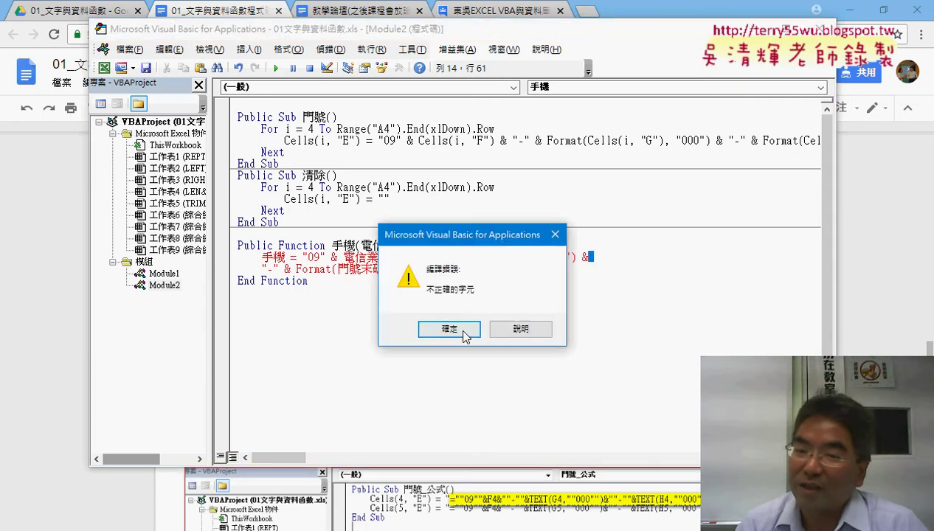
Dismiss the error and split the 門號 loop line with '& _' before the "-" string.
left_click(446, 328)
left_click(590, 258)
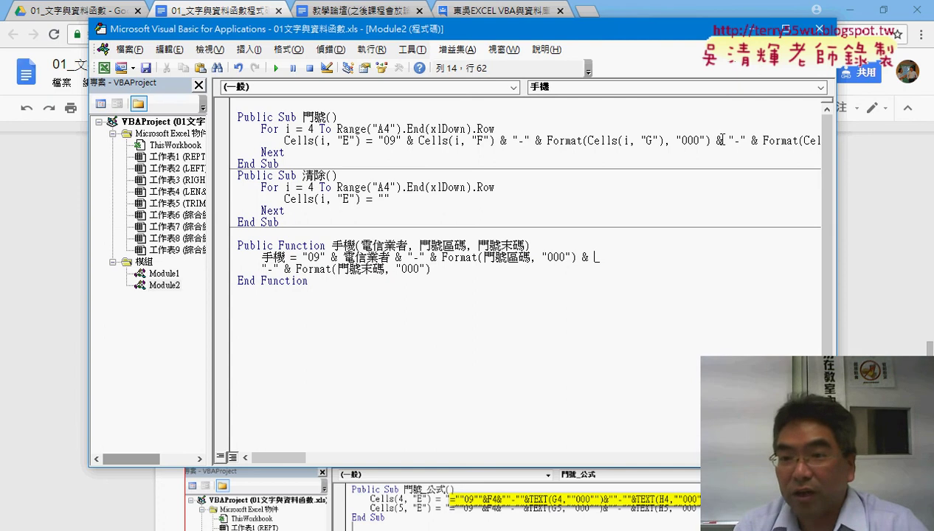
left_click(721, 140)
key("Right")
key("Right")
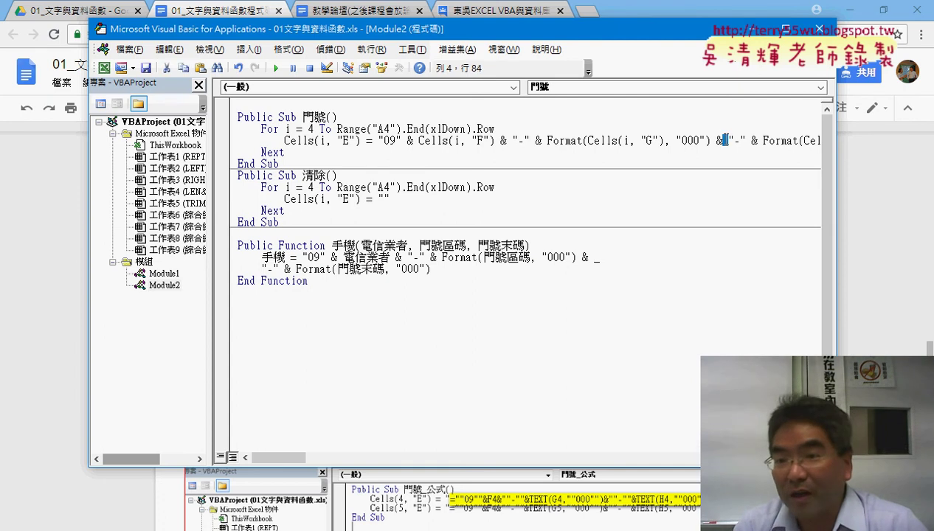
type("_")
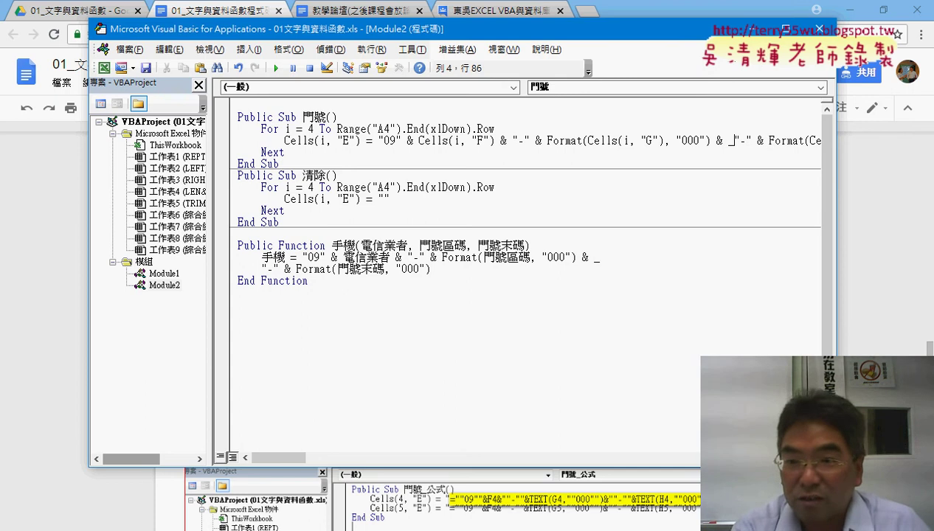
key("Return")
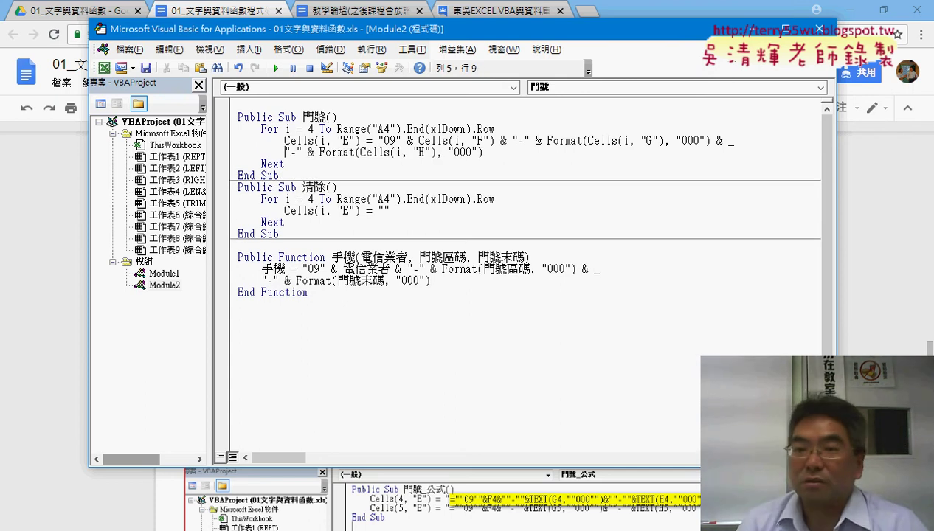
left_click(608, 269)
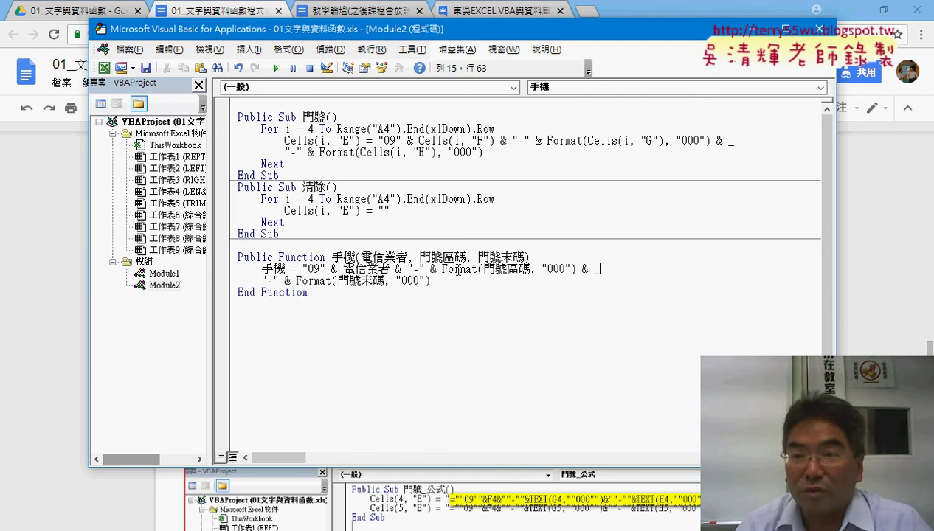
left_click(849, 12)
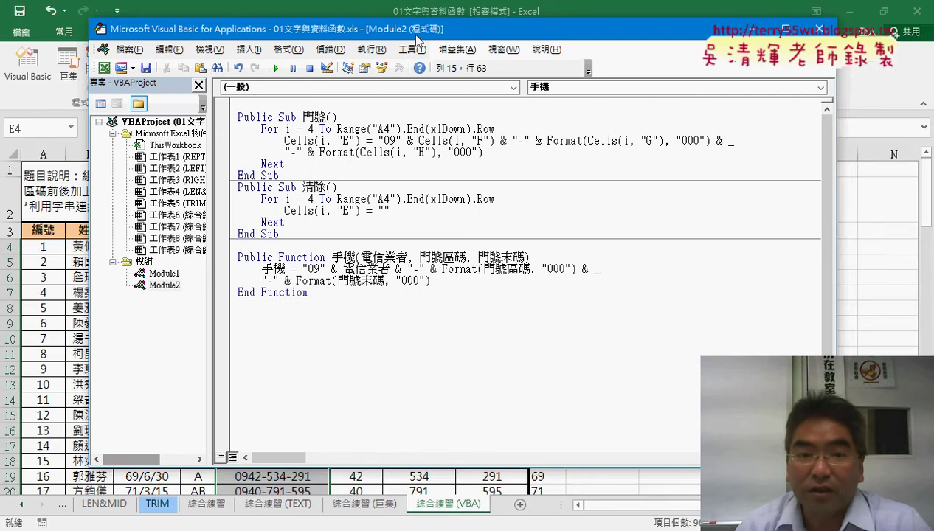
Inspect E4's formula, then clear the phone numbers in column E.
left_click_drag(418, 41, 545, 53)
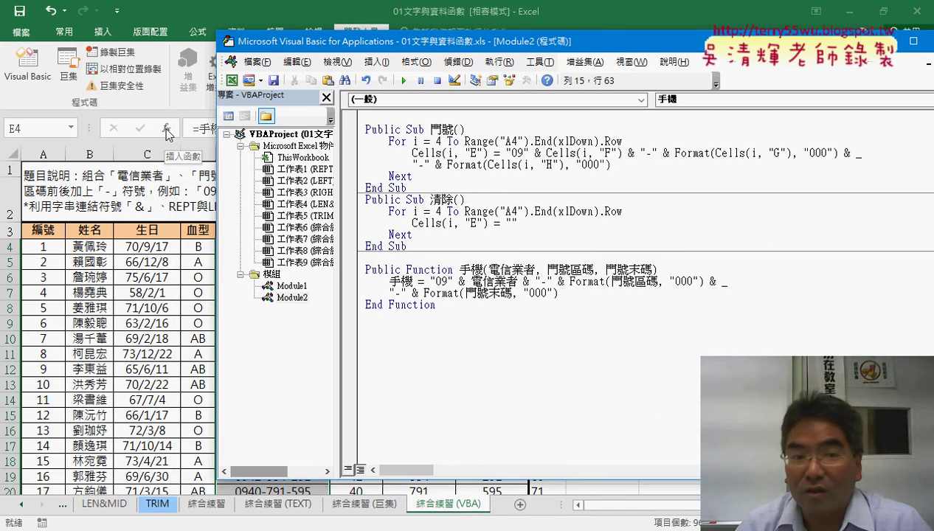
left_click(176, 131)
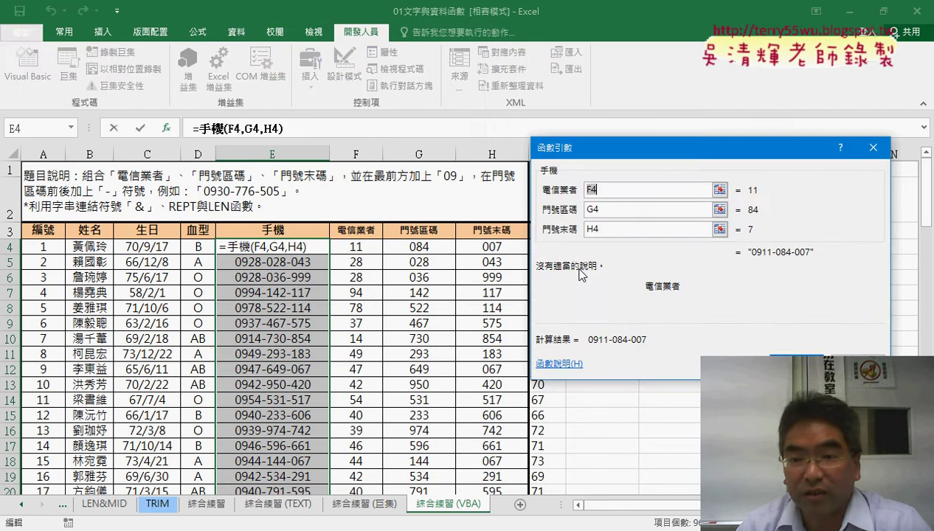
left_click(727, 360)
left_click(668, 275)
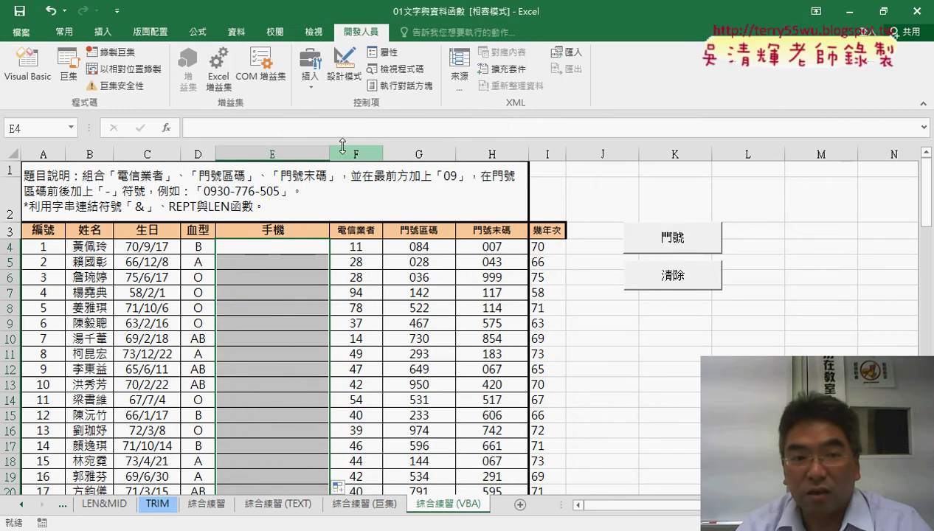
Insert the user-defined 手機 function in E4 with arguments F4, G4, H4, then first argument F4:H4.
left_click(167, 128)
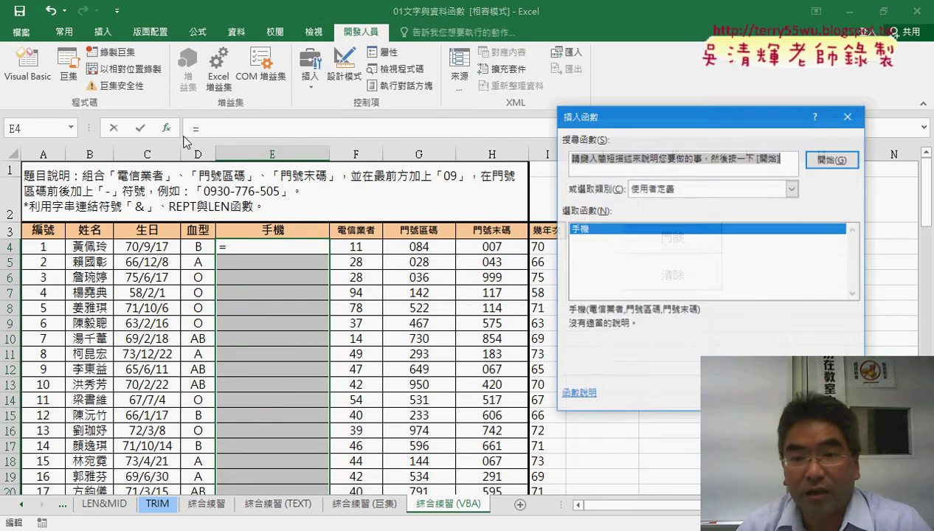
left_click(666, 191)
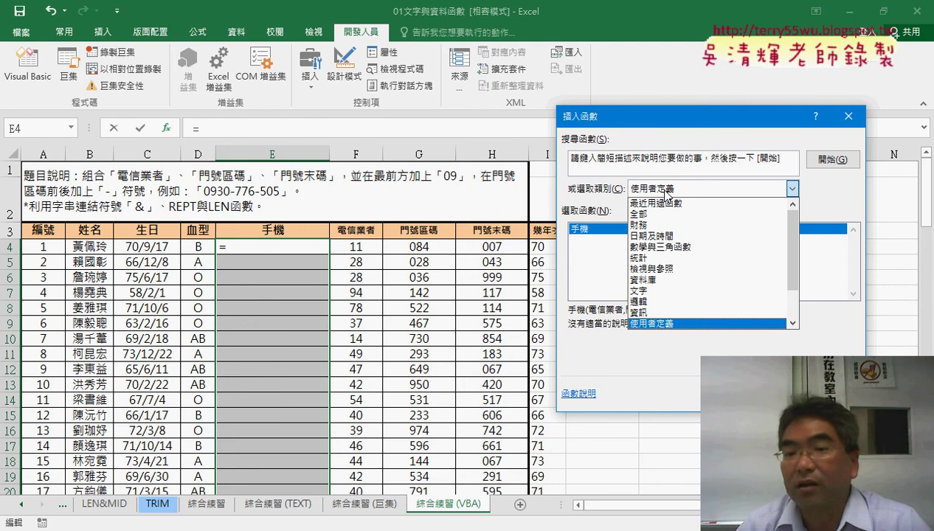
left_click(791, 188)
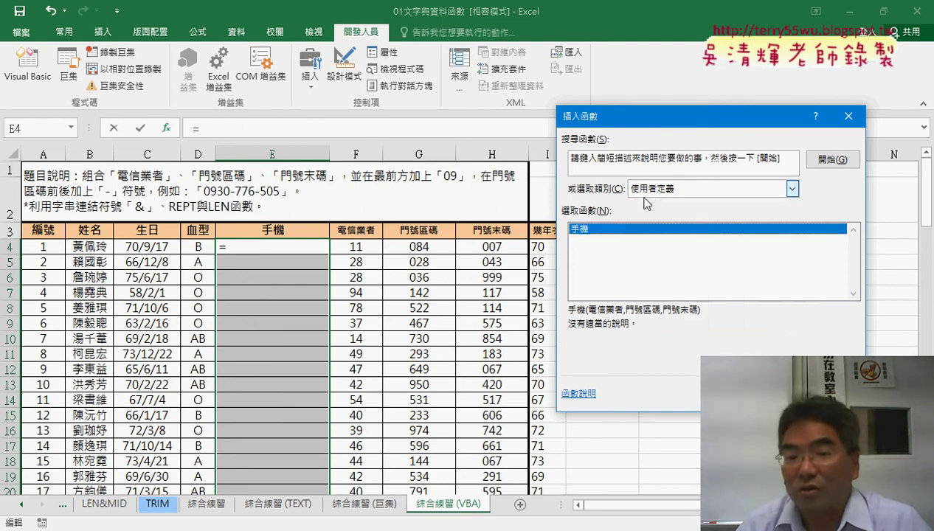
double_click(583, 230)
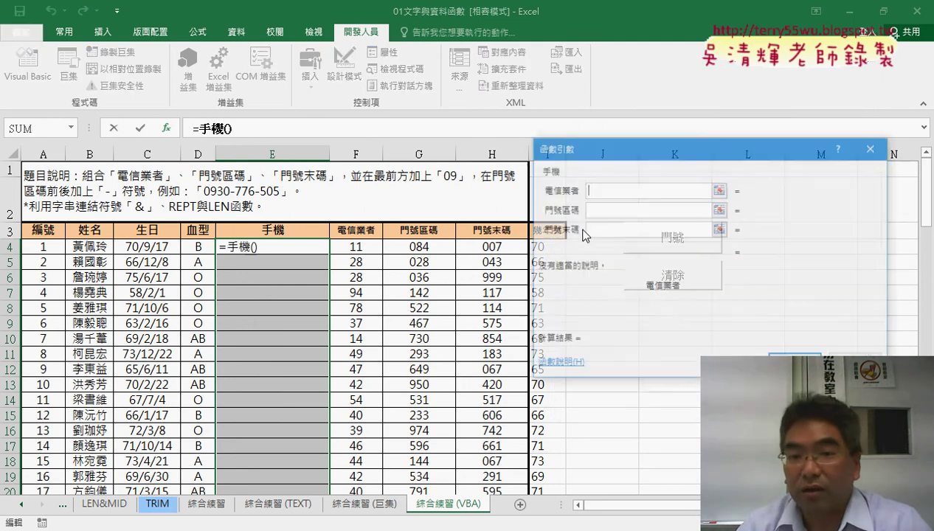
left_click(378, 247)
key("Tab")
left_click(417, 245)
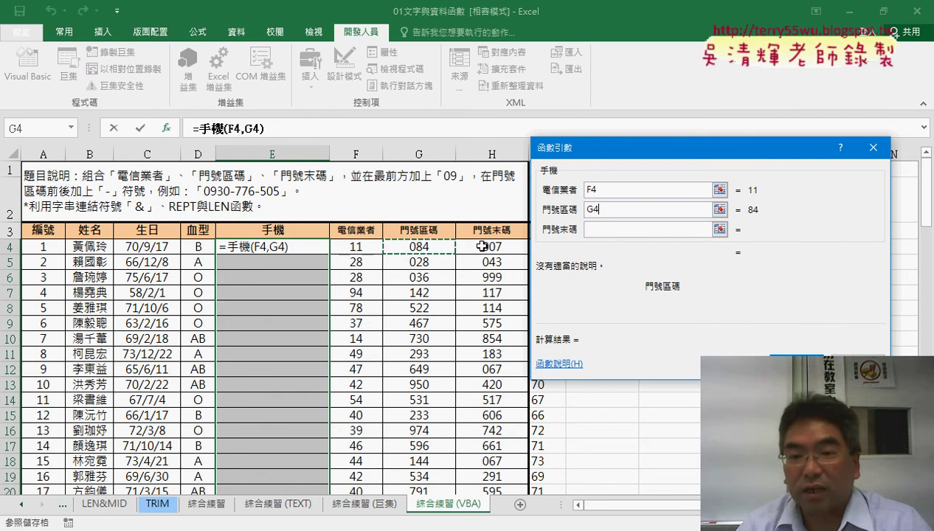
left_click(596, 227)
left_click(499, 251)
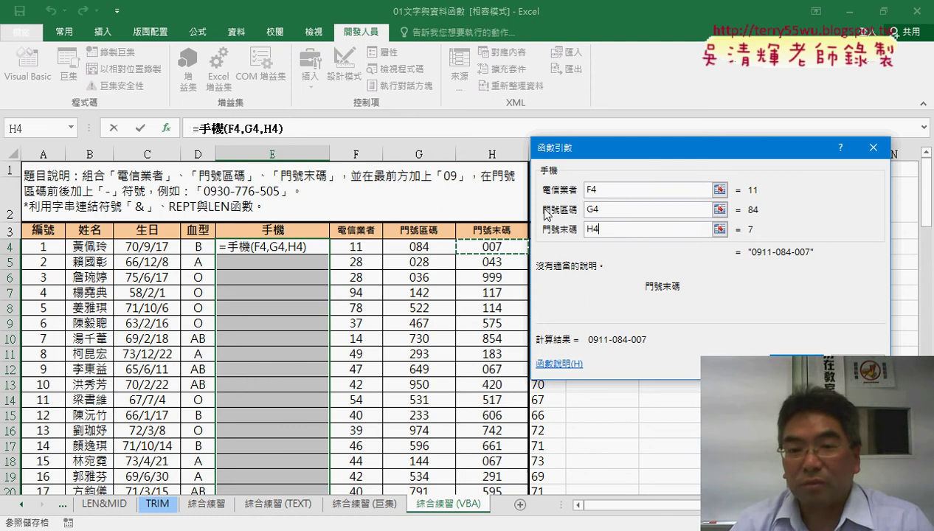
key("shift+Tab")
key("shift+Tab")
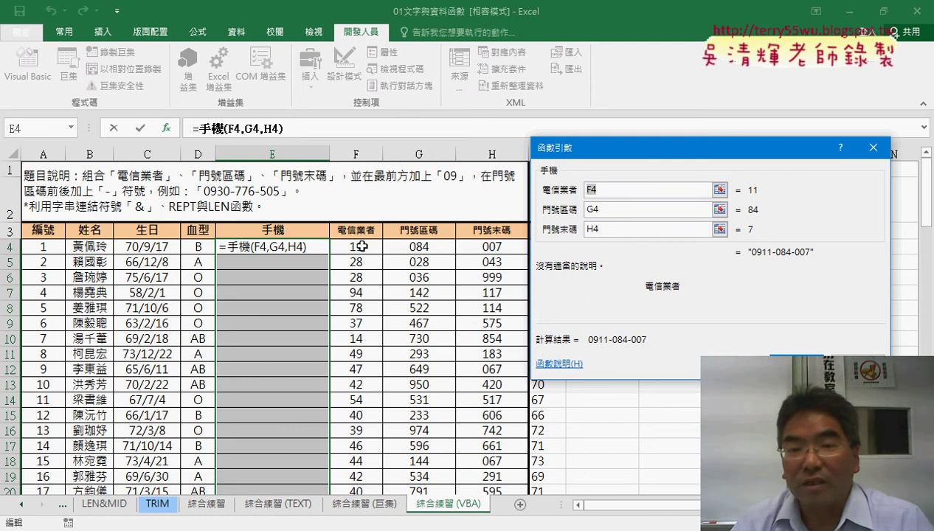
left_click_drag(363, 246, 490, 249)
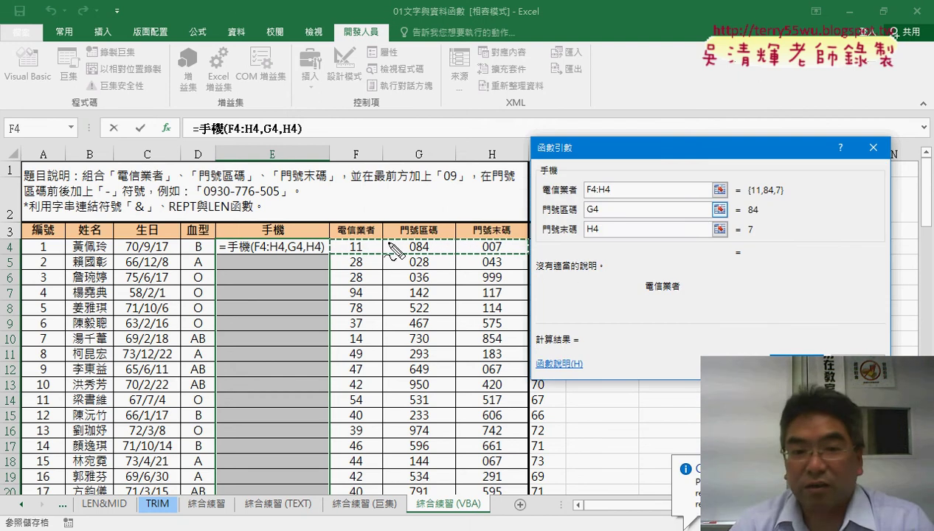
Annotate with the pen the F4:H4 range, its {11,84,7} array result and value boundaries.
left_click_drag(324, 255, 471, 257)
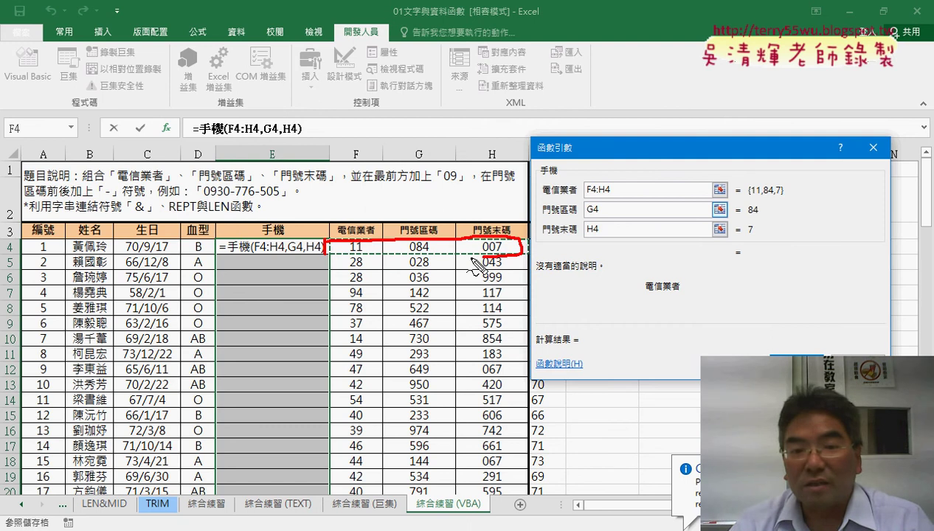
left_click_drag(747, 198, 786, 199)
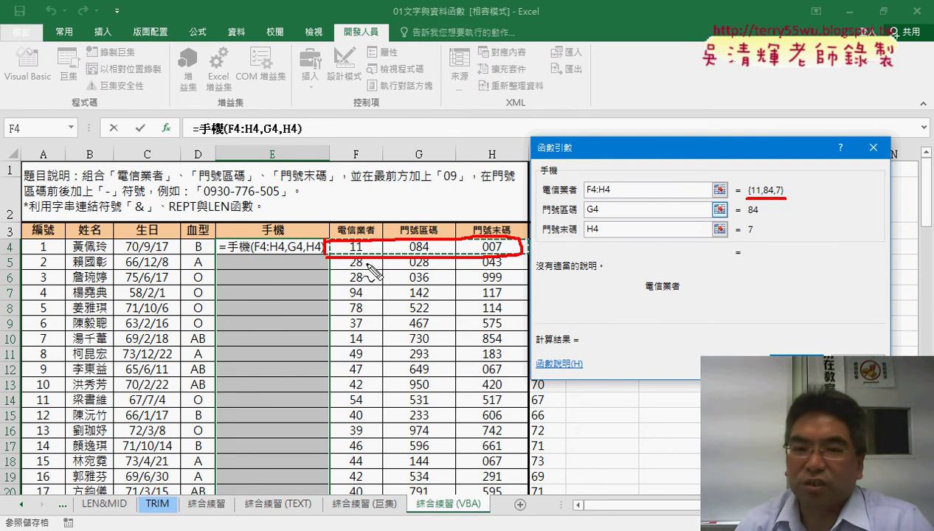
left_click_drag(380, 219, 387, 276)
left_click_drag(444, 211, 457, 297)
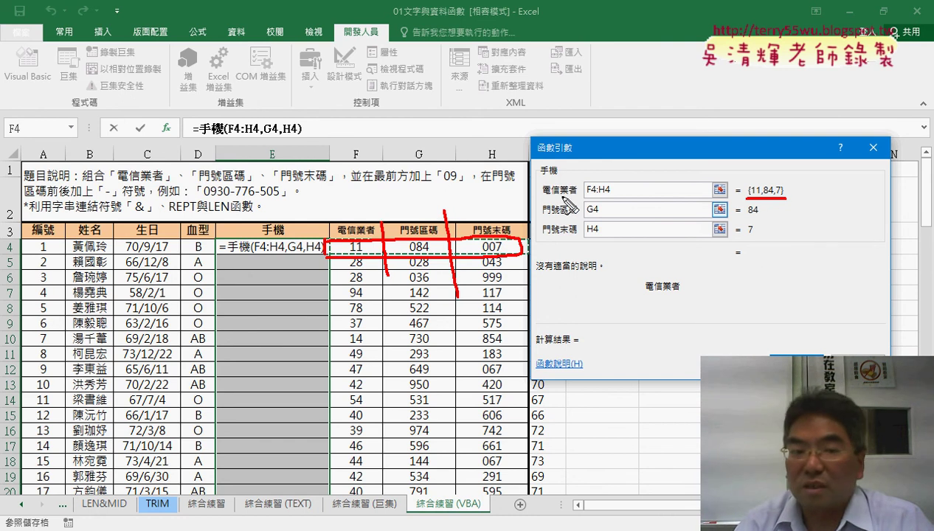
left_click_drag(223, 305, 227, 314)
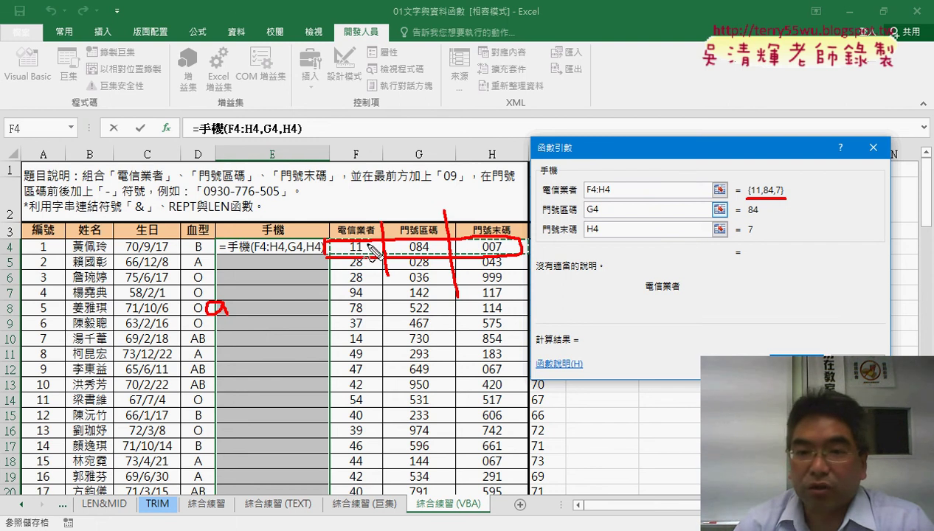
left_click_drag(543, 197, 577, 196)
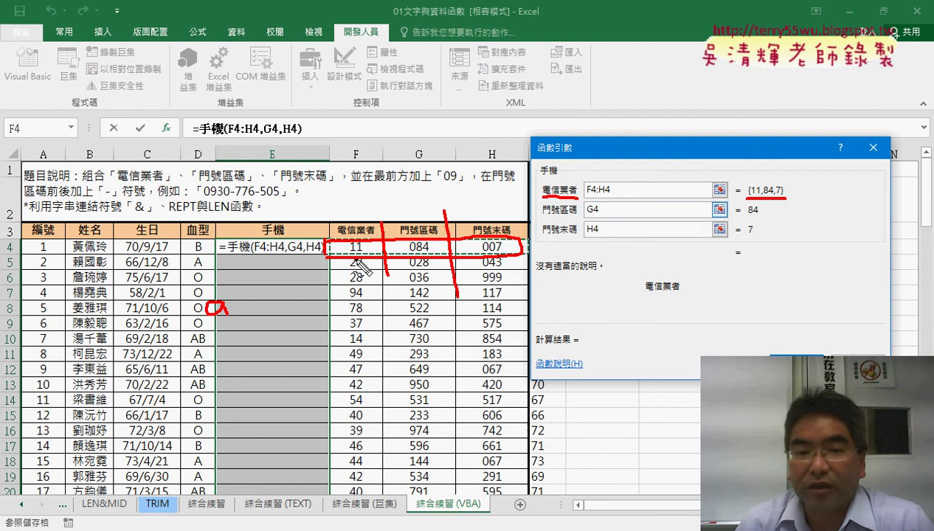
left_click_drag(363, 240, 366, 254)
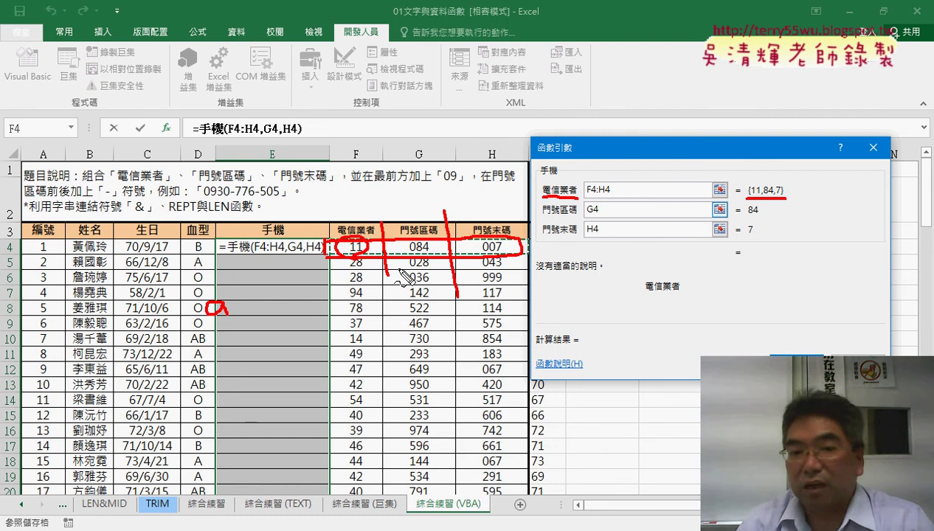
left_click_drag(296, 239, 298, 258)
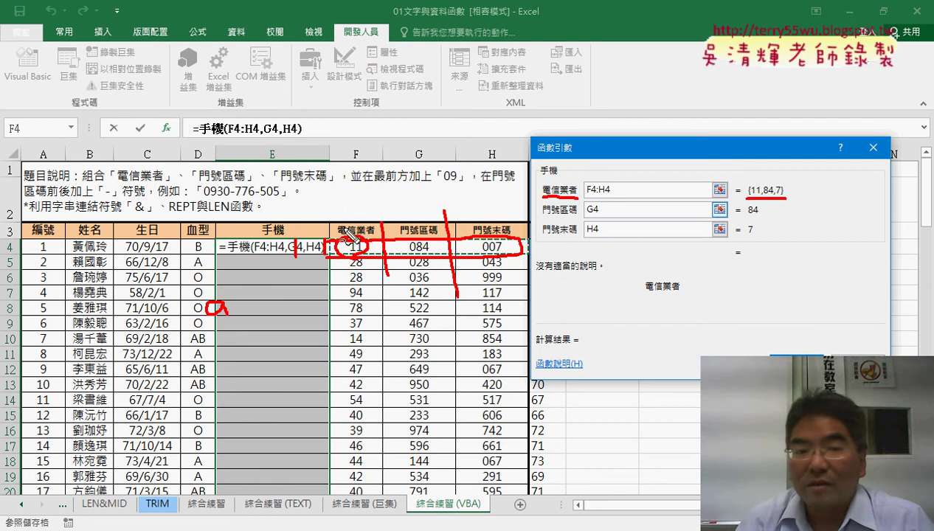
left_click_drag(347, 186, 349, 206)
left_click_drag(408, 189, 425, 200)
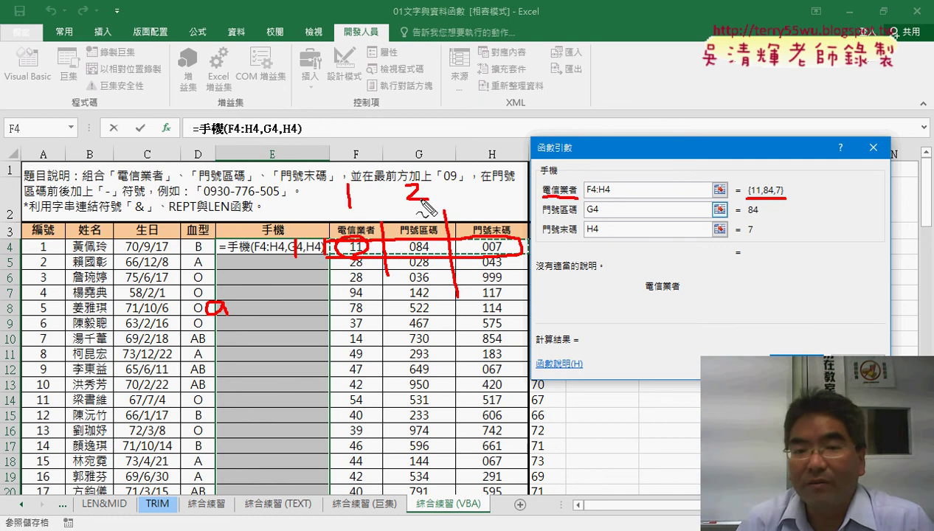
left_click_drag(481, 186, 485, 202)
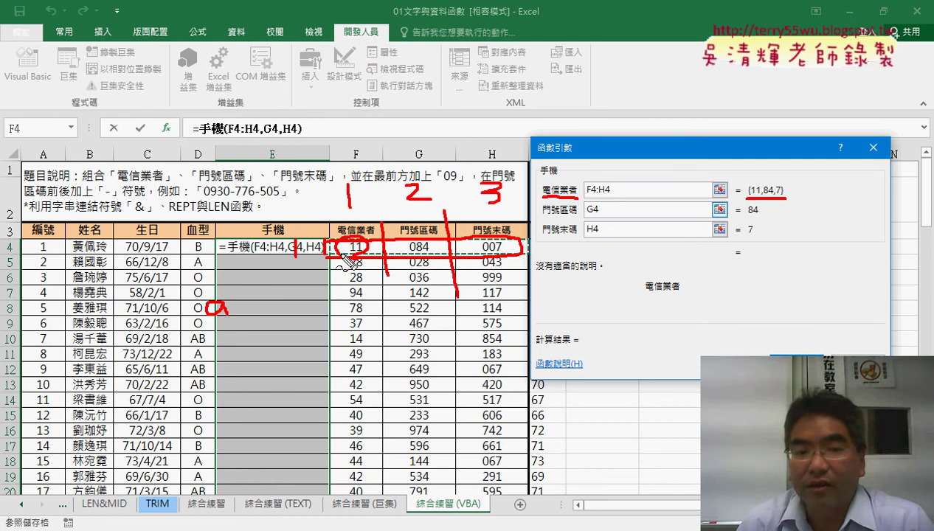
mouse_move(245, 293)
left_mouse_down()
mouse_move(241, 317)
mouse_move(305, 316)
left_mouse_up()
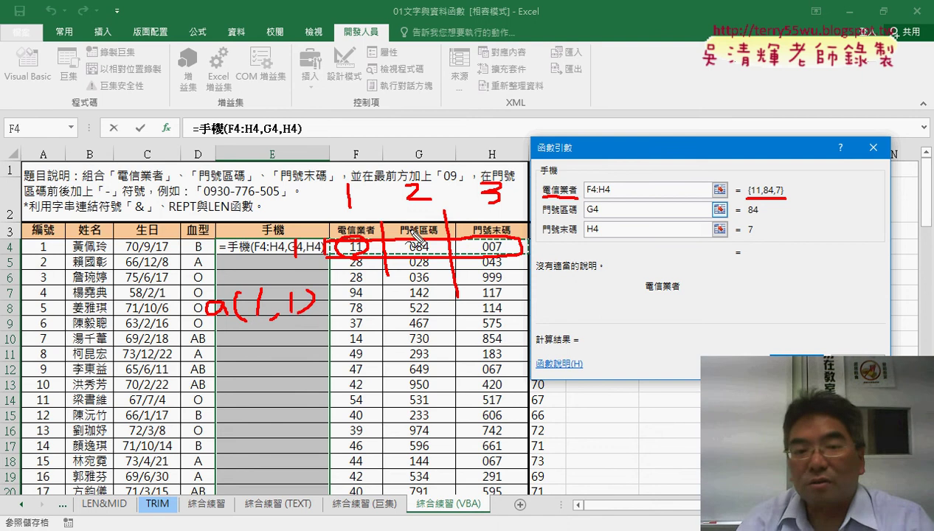
left_click_drag(417, 239, 412, 241)
mouse_move(215, 353)
left_mouse_down()
mouse_move(246, 364)
mouse_move(319, 356)
mouse_move(326, 365)
left_mouse_up()
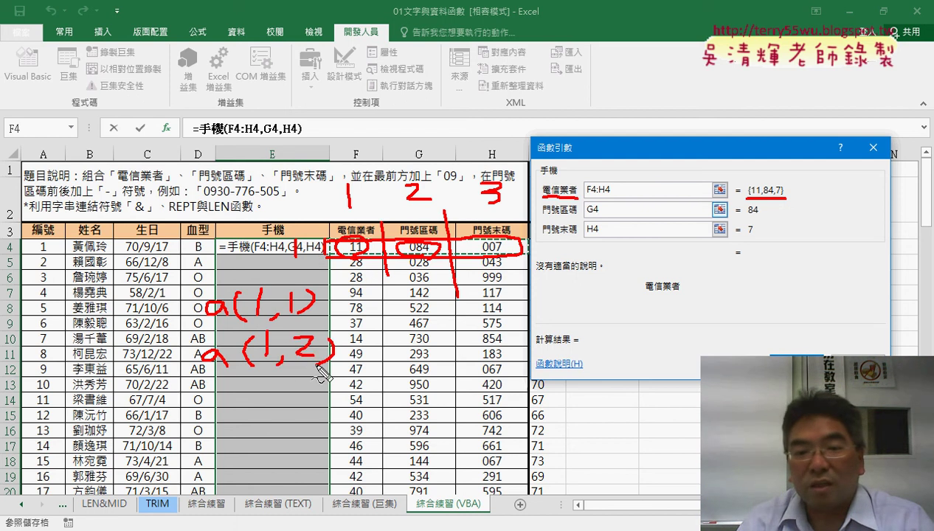
left_click_drag(503, 239, 494, 237)
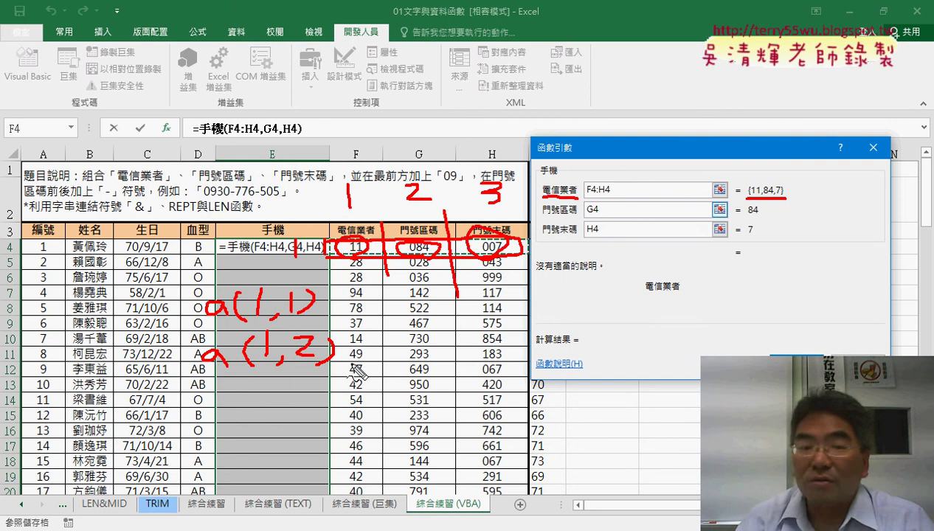
Clear the annotations, cancel the E4 formula and open the Visual Basic editor.
key("Escape")
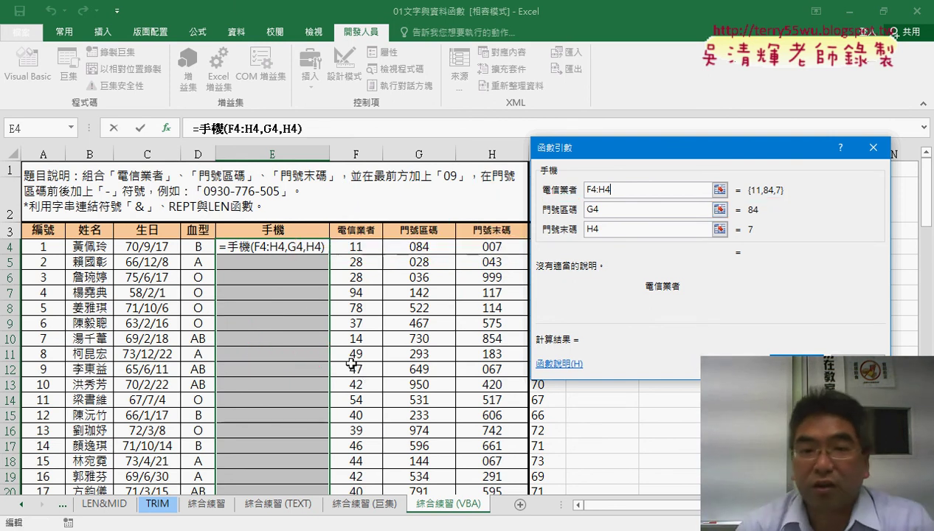
left_click(852, 363)
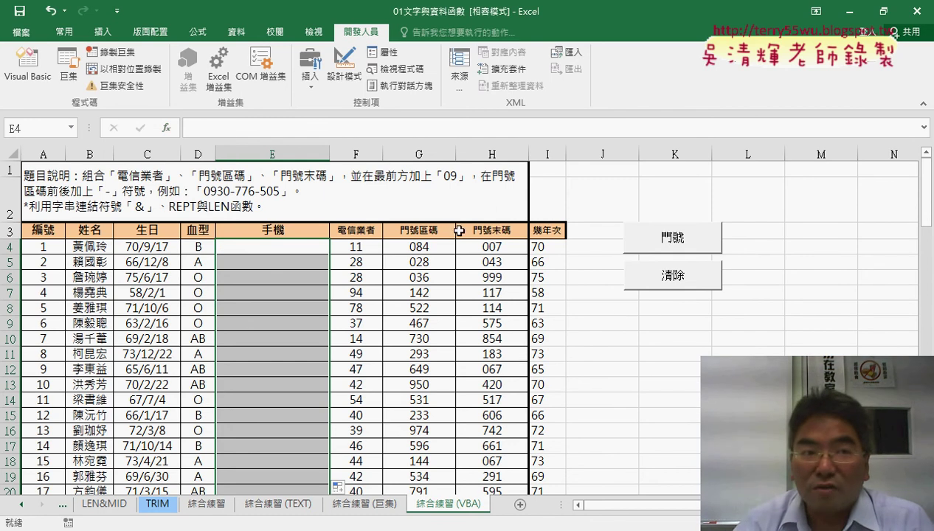
left_click(28, 66)
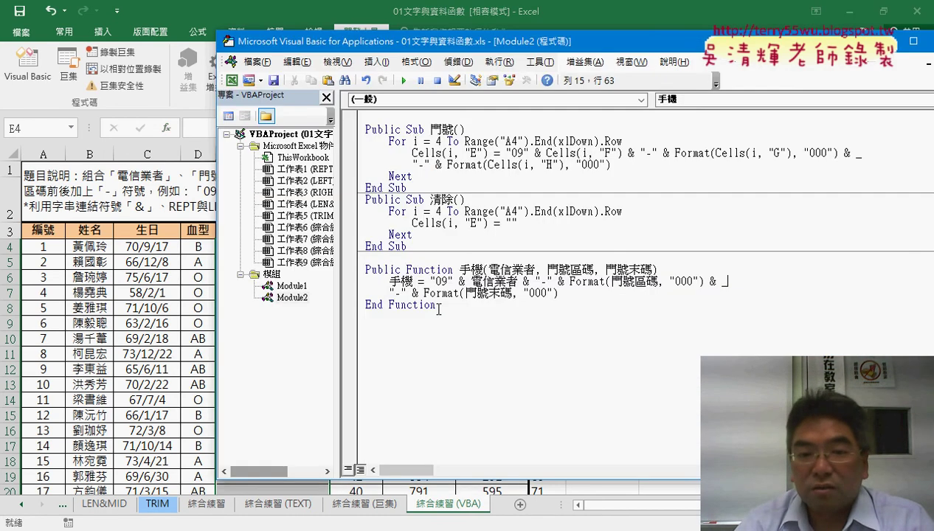
Paste a copy of the 手機 function below the original and select its name for renaming.
left_click_drag(439, 308, 361, 271)
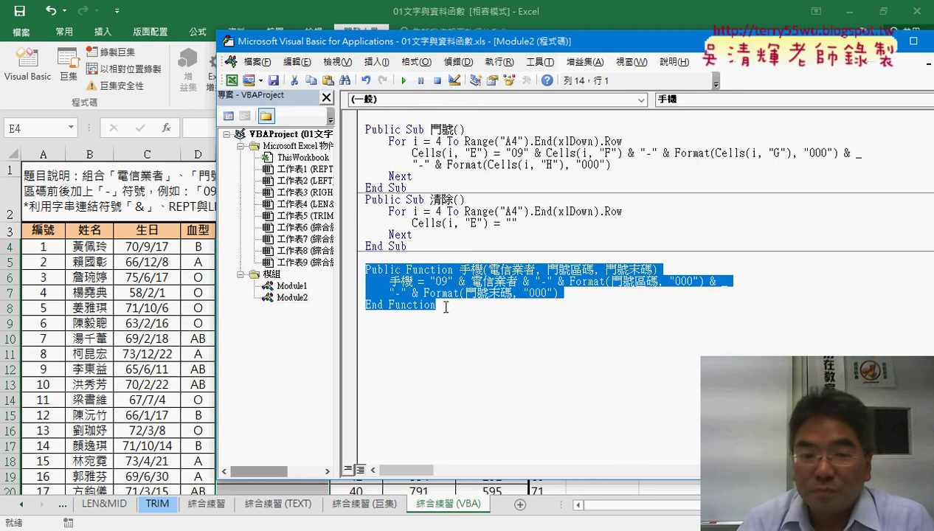
left_click(416, 353)
left_click(404, 326)
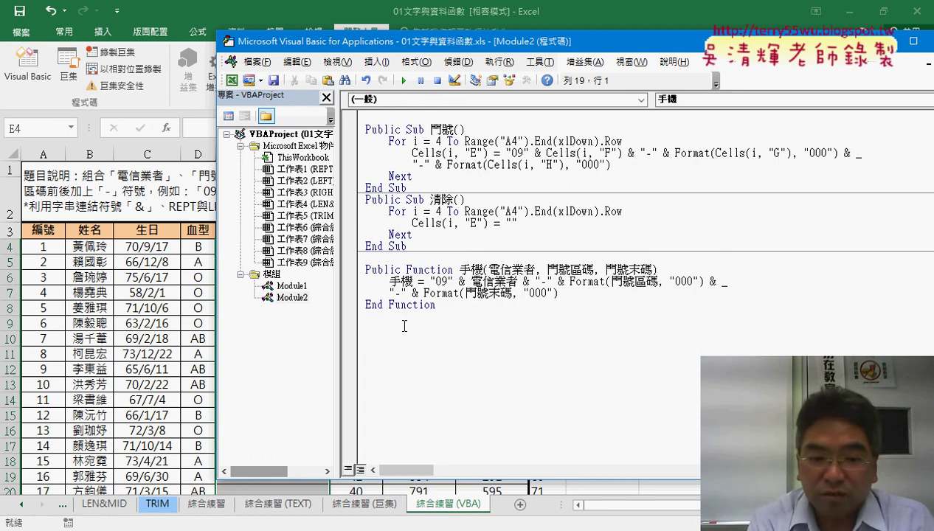
type("Public Function 手機(電信業者, 門號區碼, 門號末碼)     手機 = \"09\" & 電信業者 & \"-\" & Format(門號區碼, \"000\") & _     \"-\" & Format(門號末碼, \"000\") End Function")
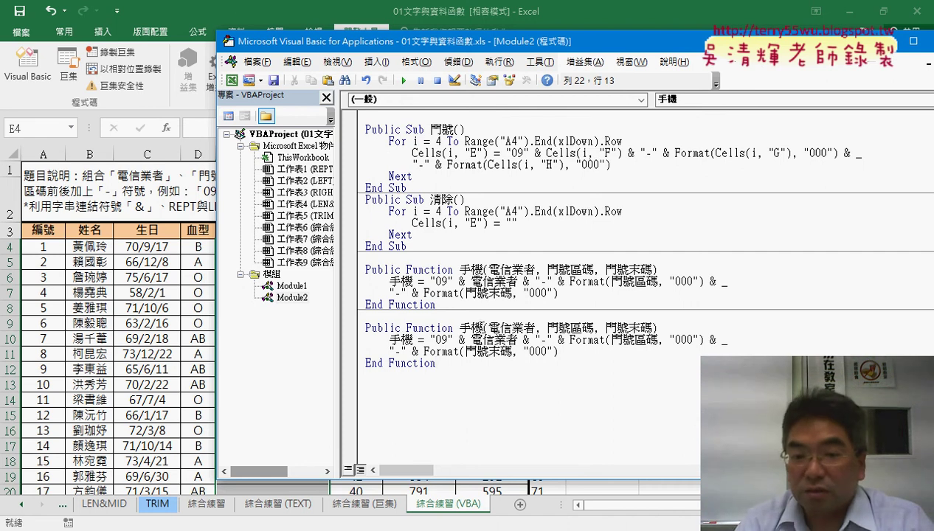
double_click(470, 328)
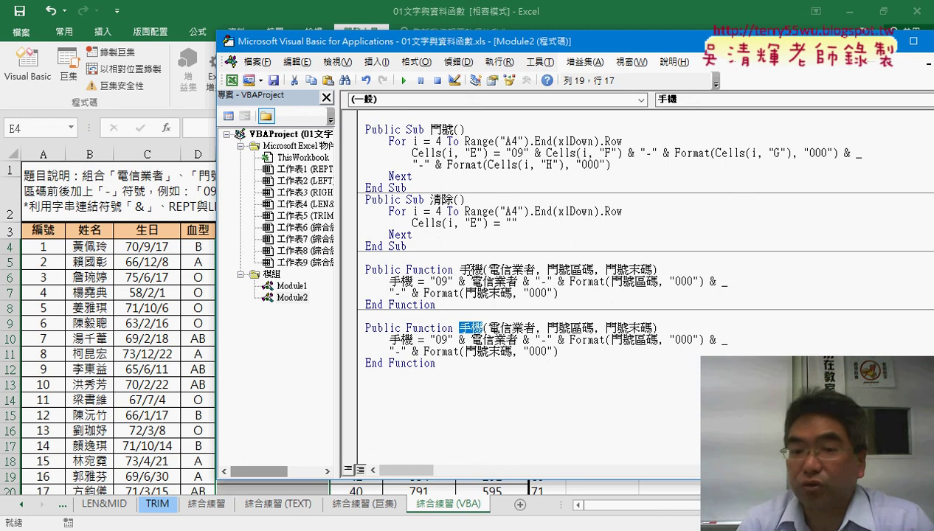
left_click(483, 328)
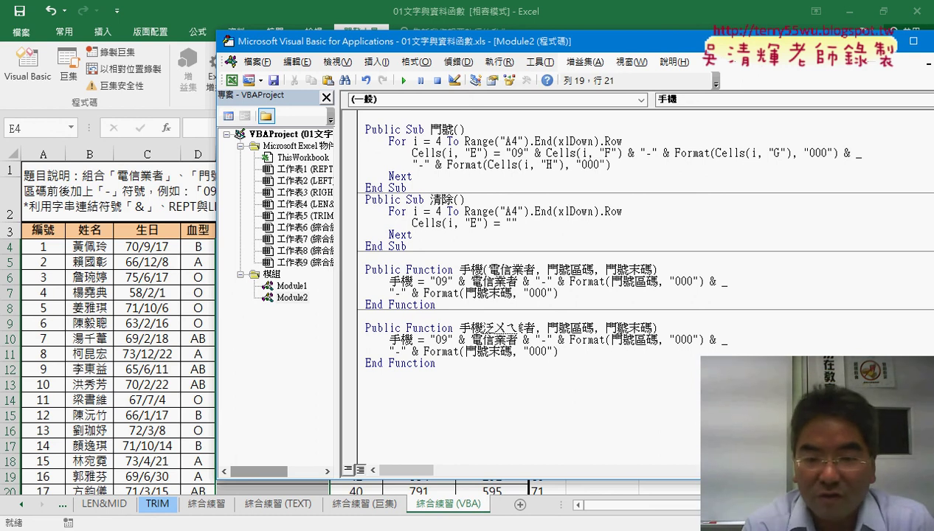
Rename the copy to 手機範圍 with a single parameter 電信業者範圍.
type("範圍(電信業")
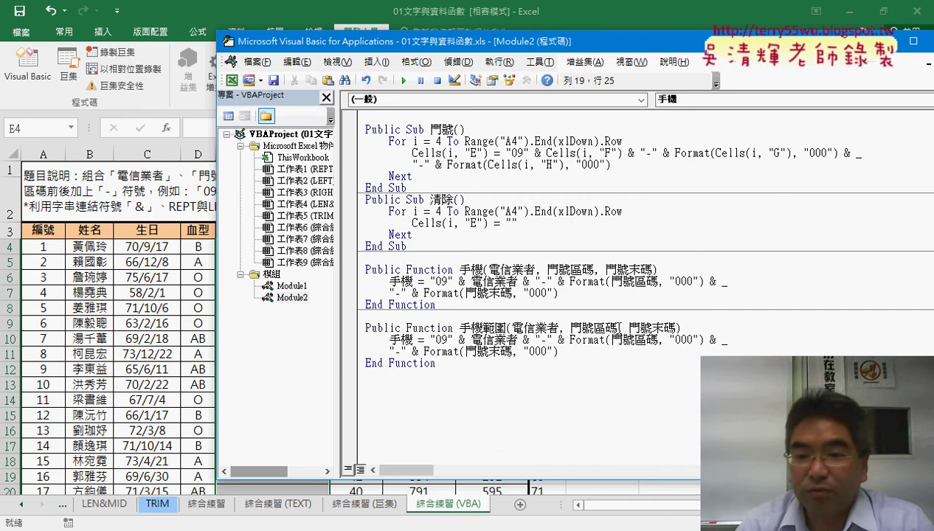
left_click_drag(558, 328, 675, 329)
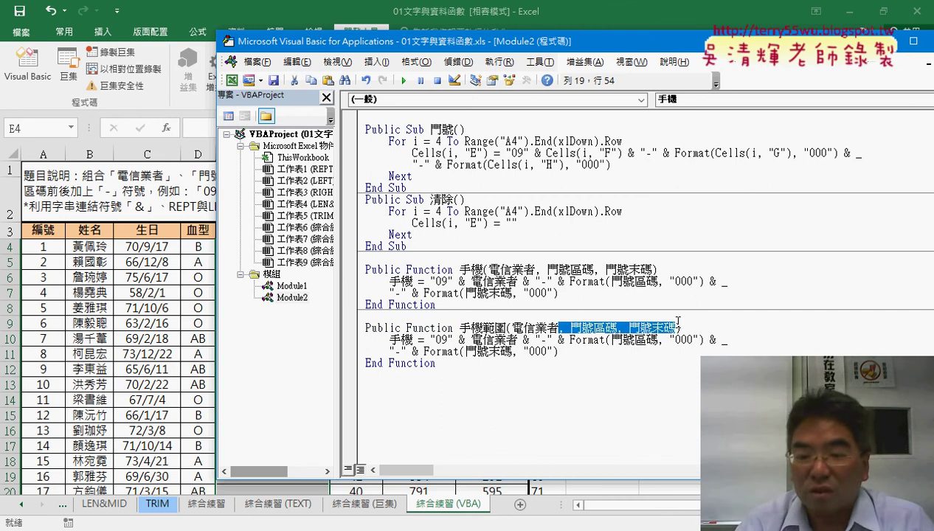
key("Delete")
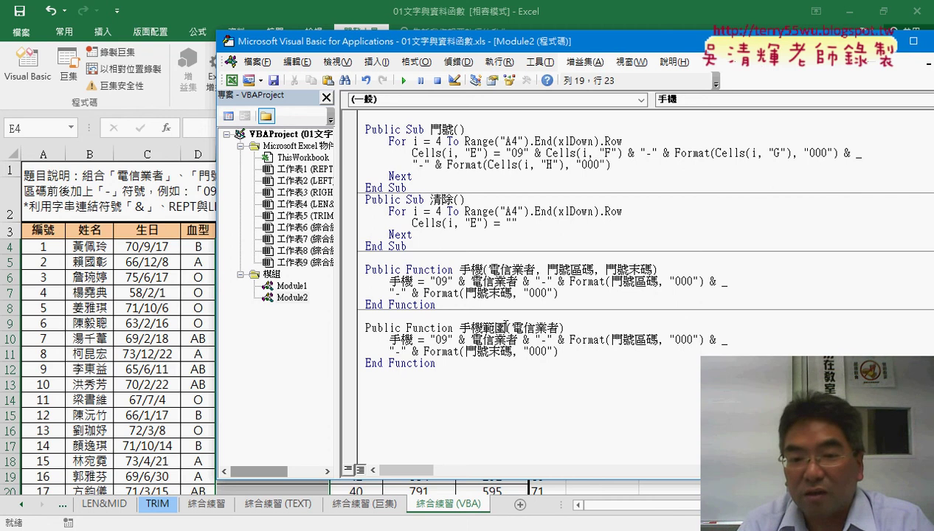
left_click_drag(507, 328, 484, 328)
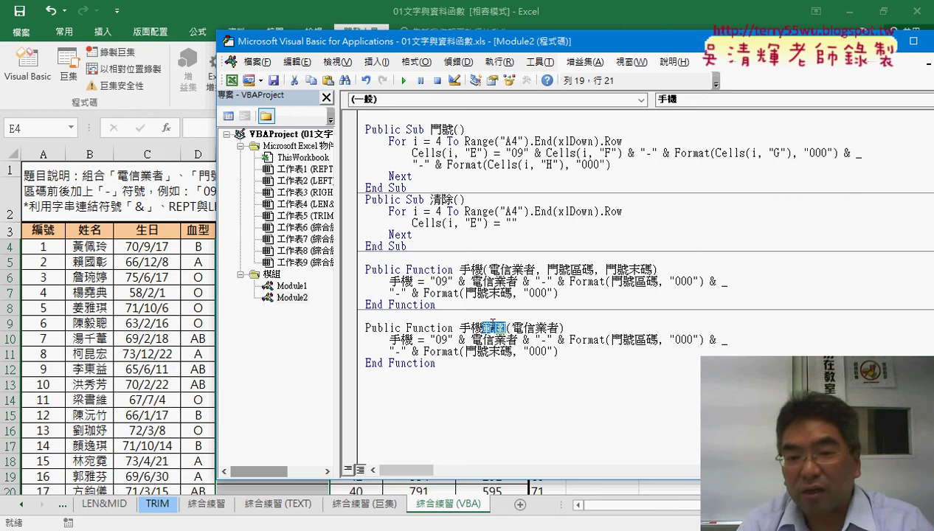
key("ctrl+c")
left_click(563, 328)
key("ctrl+v")
left_click_drag(584, 329, 513, 328)
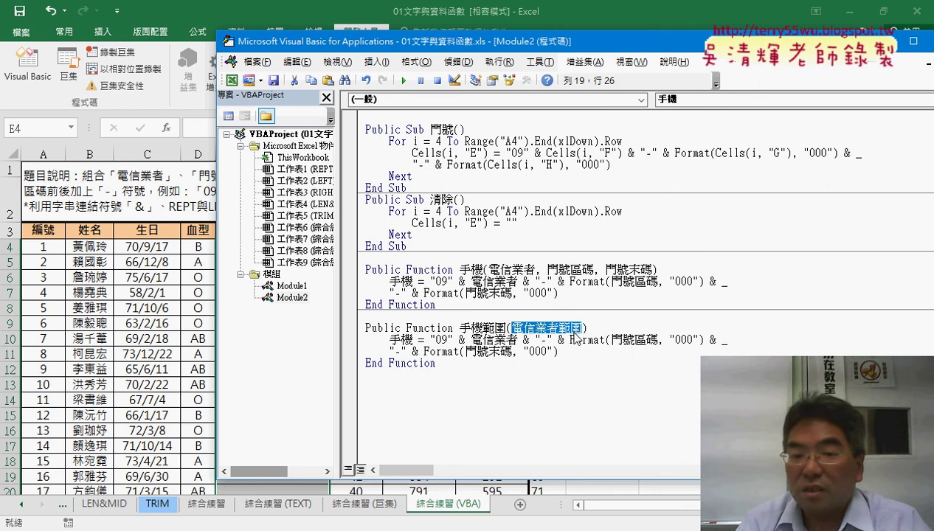
Replace the 手機 result variable with 手機範圍 via copy and paste.
left_click_drag(506, 328, 461, 328)
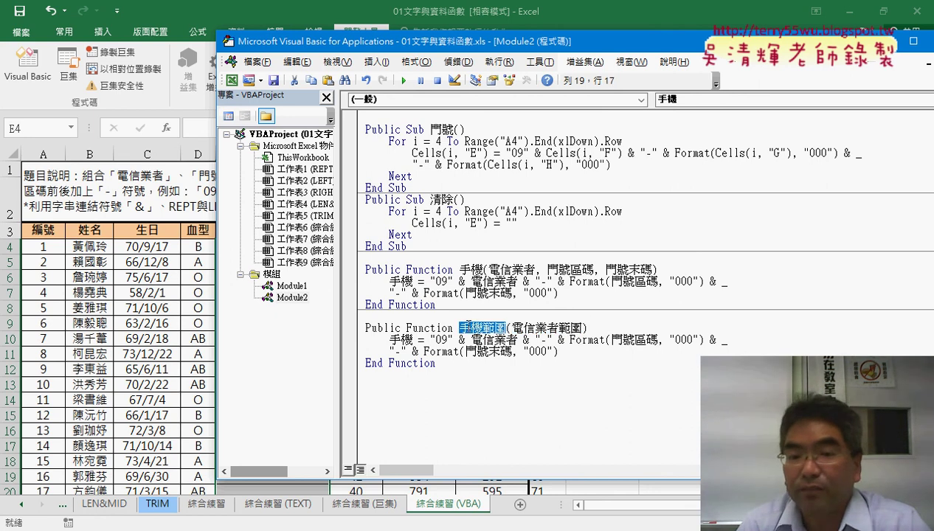
right_click(501, 336)
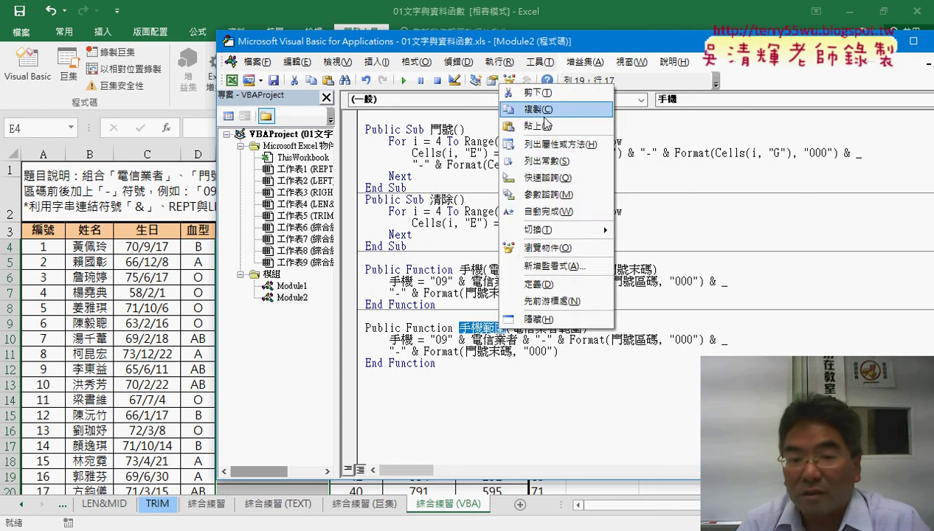
left_click(543, 111)
left_click_drag(414, 340, 389, 340)
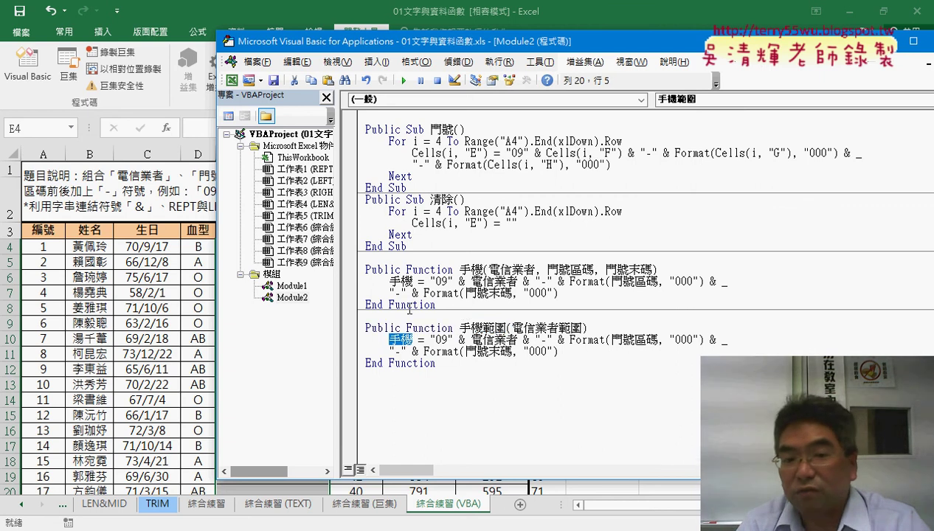
right_click(405, 341)
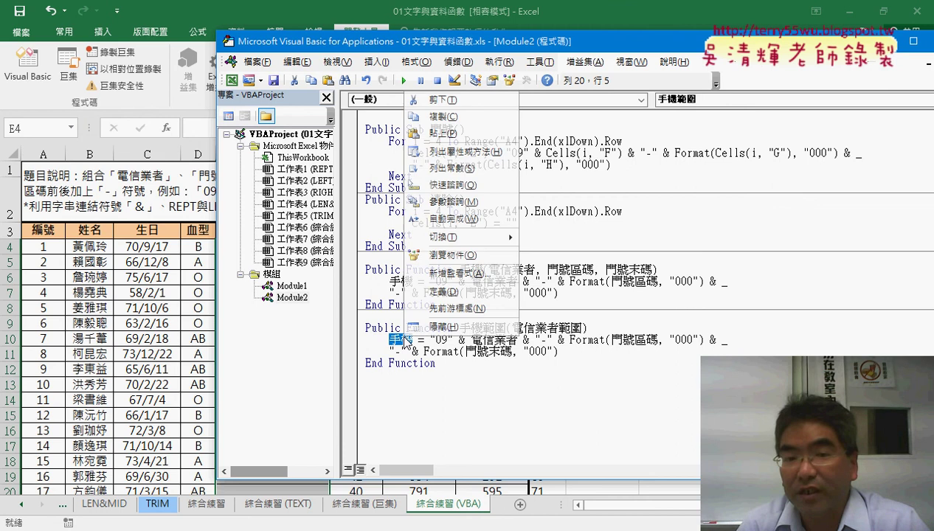
left_click(447, 123)
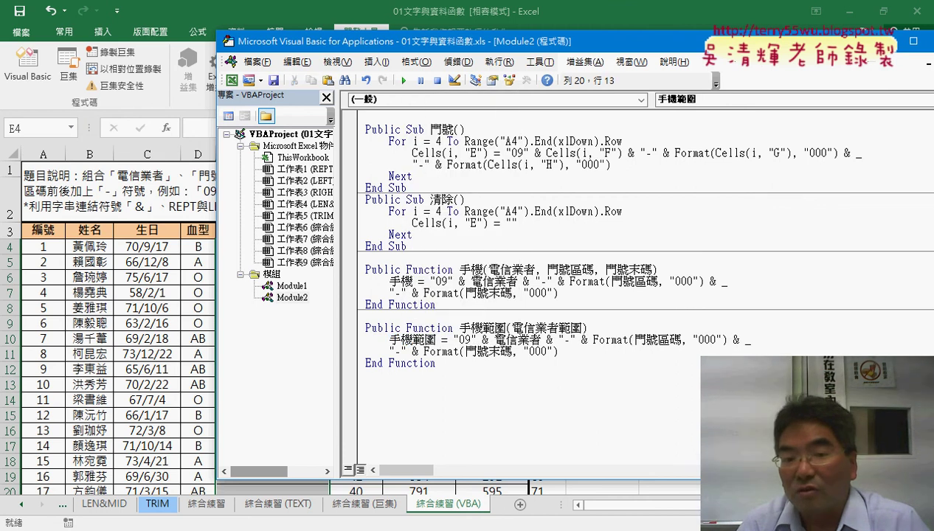
Delete and restore 範圍 in the result variable, then go to the header line's end.
left_click(505, 327)
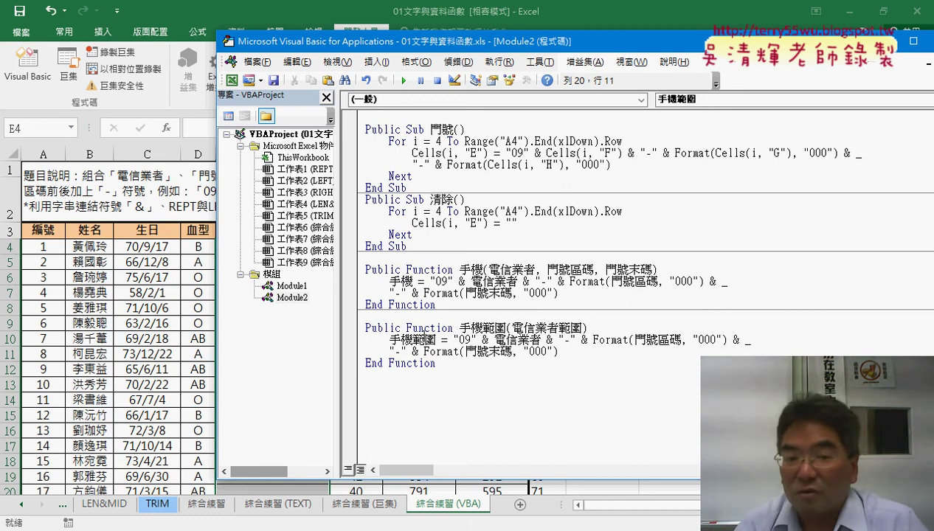
left_click_drag(411, 340, 434, 340)
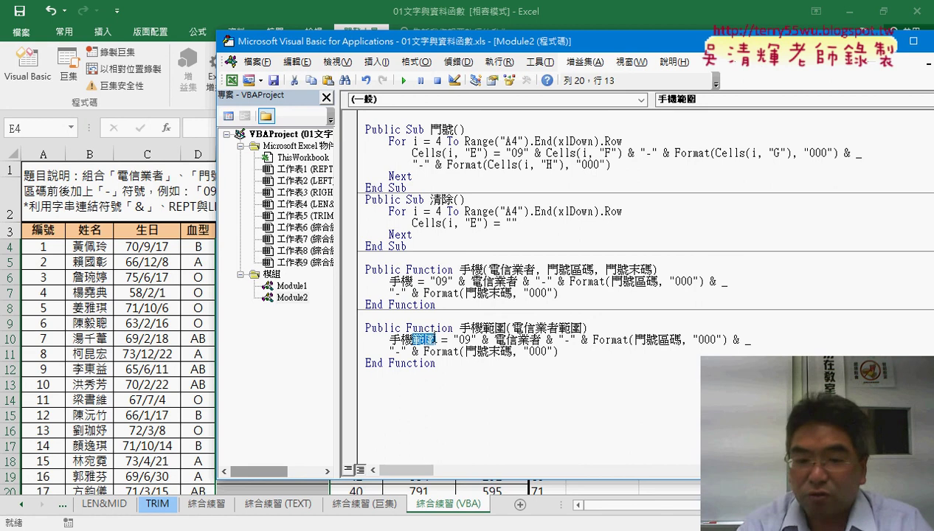
key("Delete")
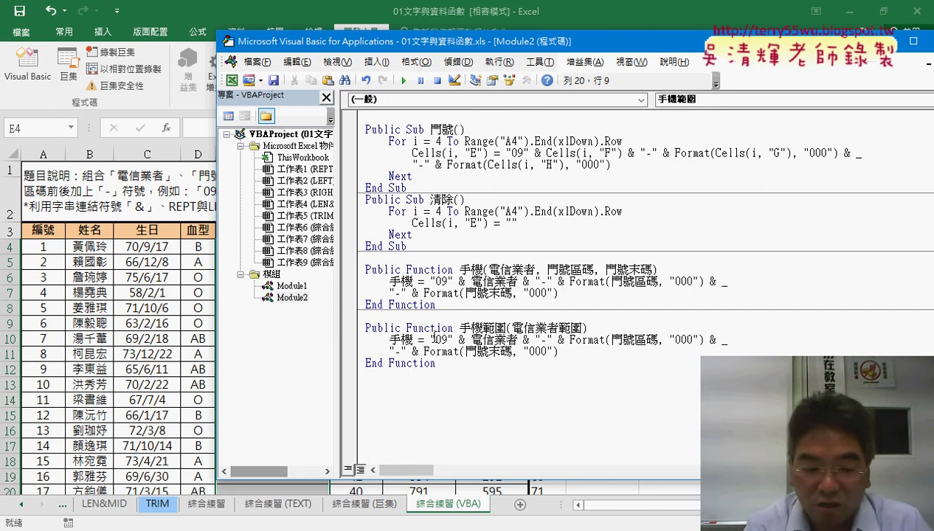
key("ctrl+z")
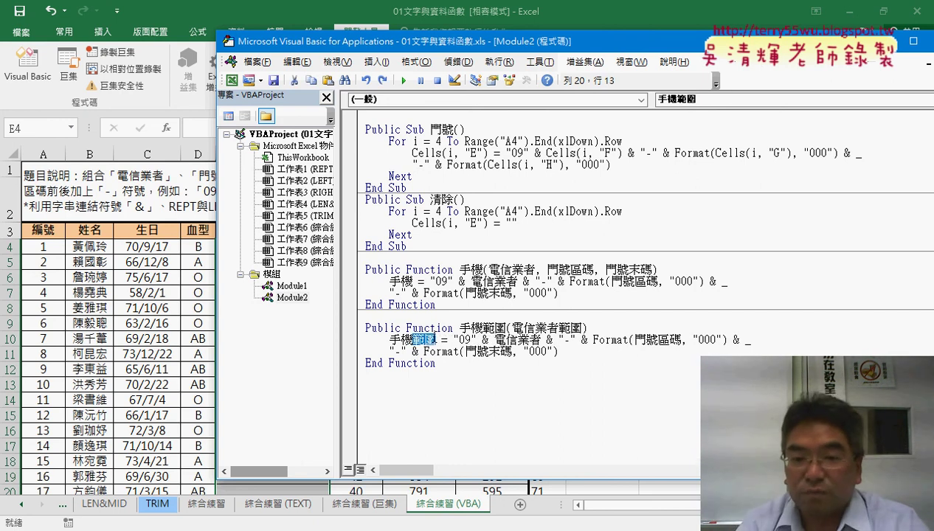
key("Up")
key("End")
Add an indented line a = 電信業者範圍 below the function header.
key("Return")
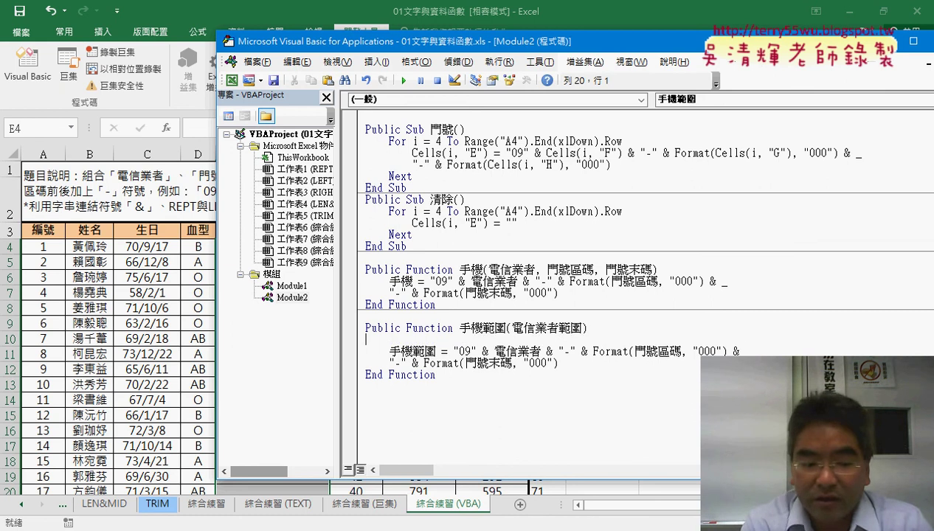
key("Tab")
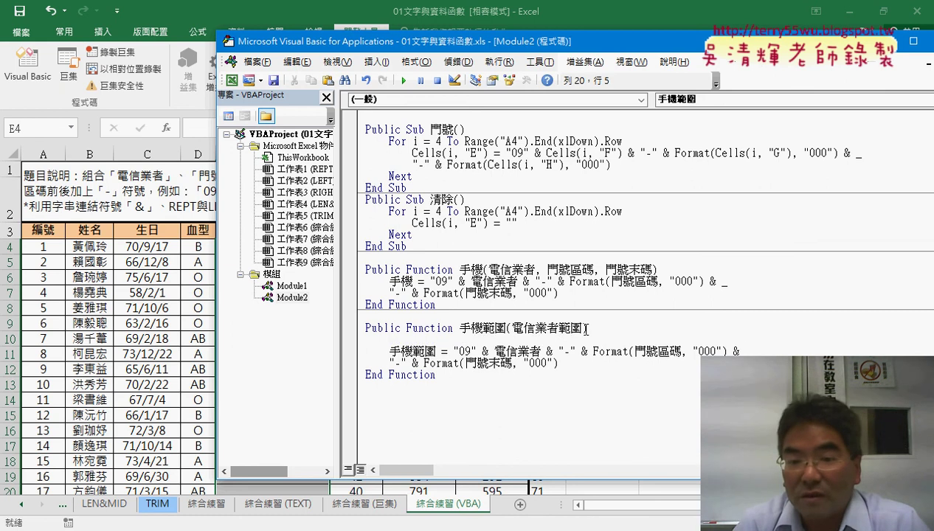
left_click_drag(514, 329, 583, 330)
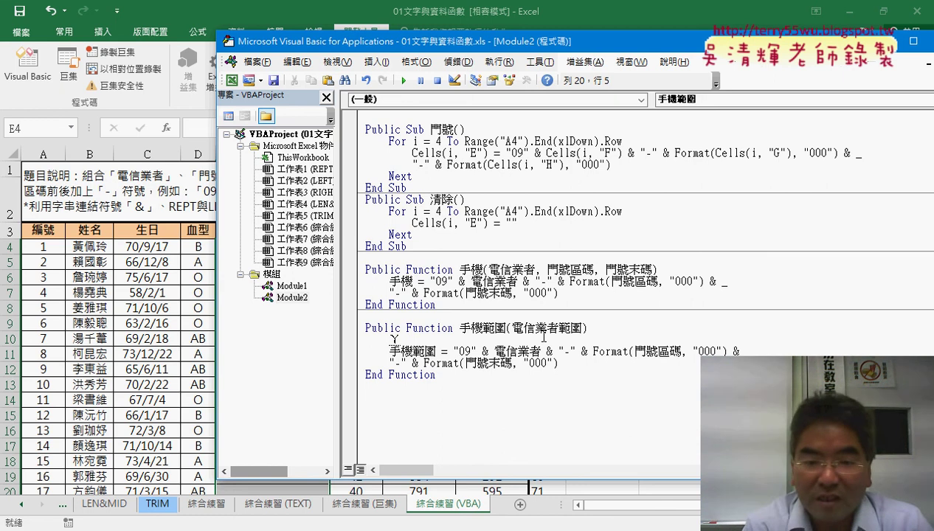
key("BackSpace")
type("a")
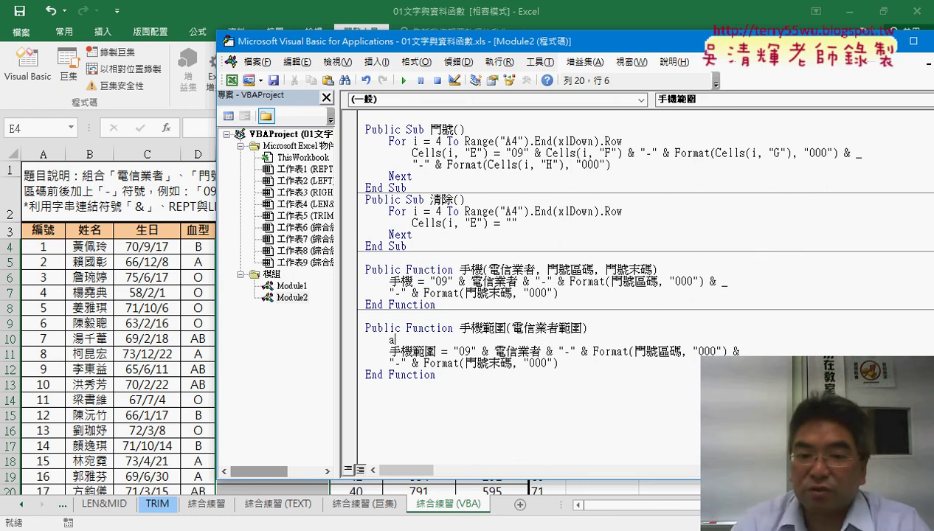
type("=")
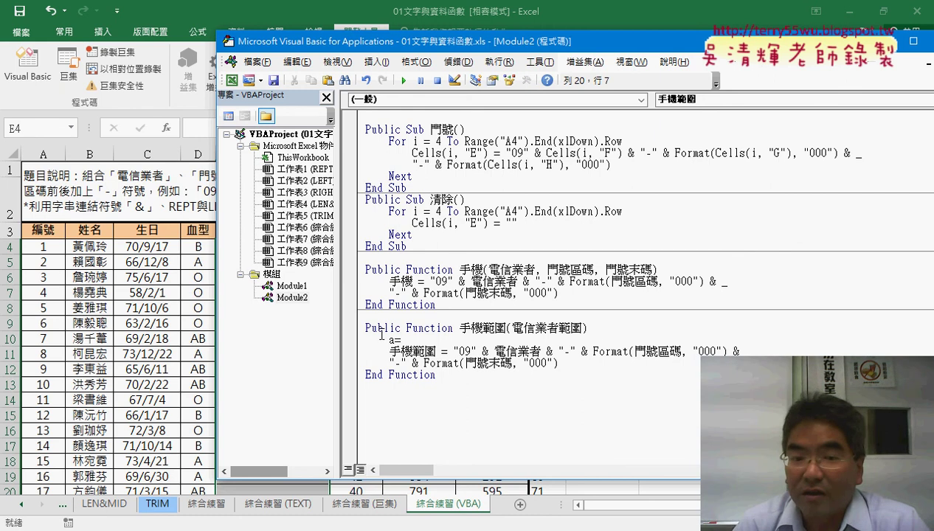
left_click(483, 339)
left_click(529, 323)
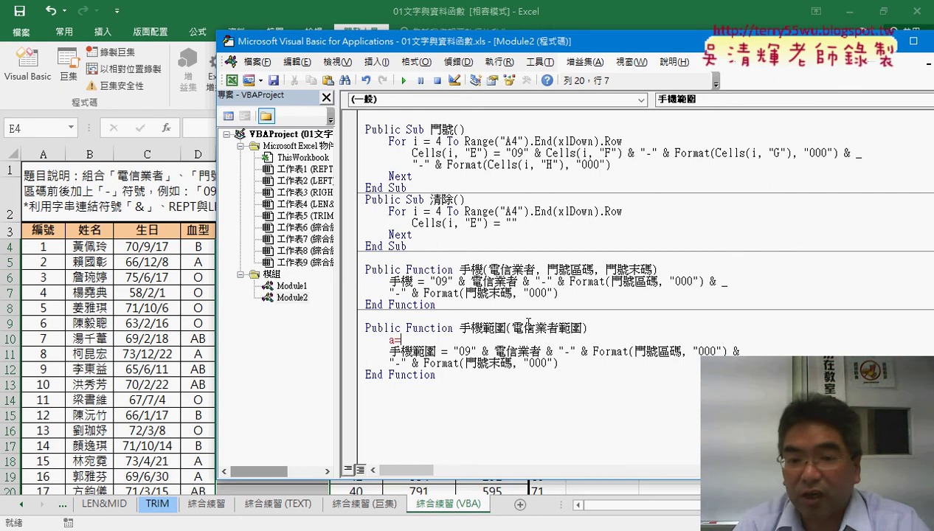
double_click(519, 325)
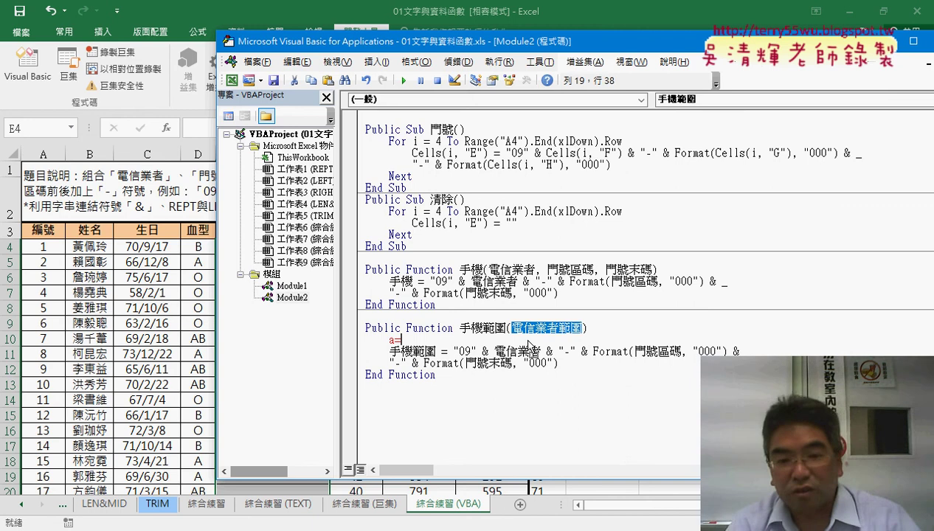
key("ctrl+c")
left_click(403, 340)
key("ctrl+v")
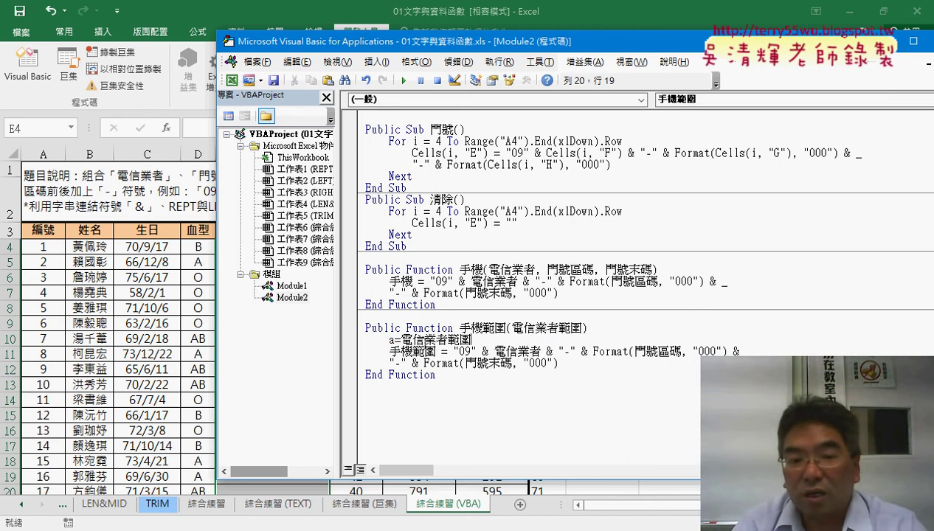
left_click_drag(470, 340, 401, 341)
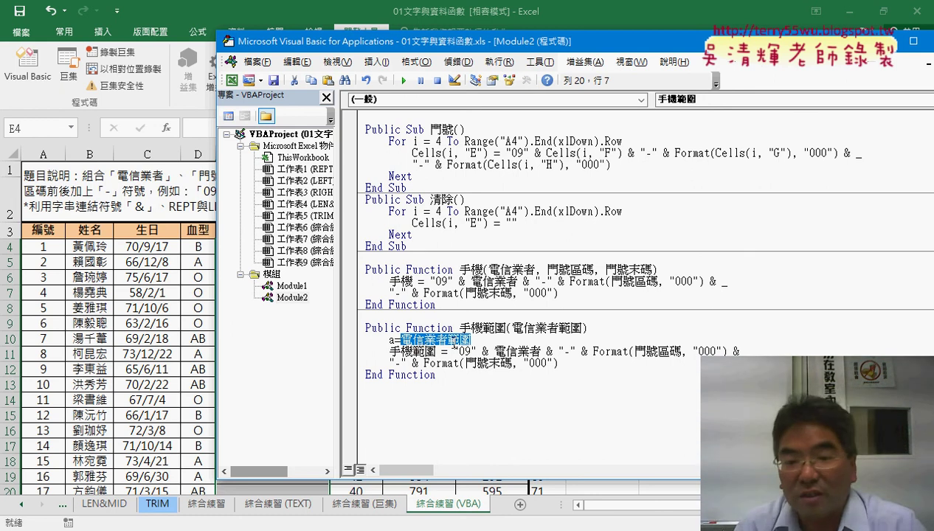
Replace 電信業者 in the phone-number expression with a(1,1).
left_click_drag(493, 351, 543, 352)
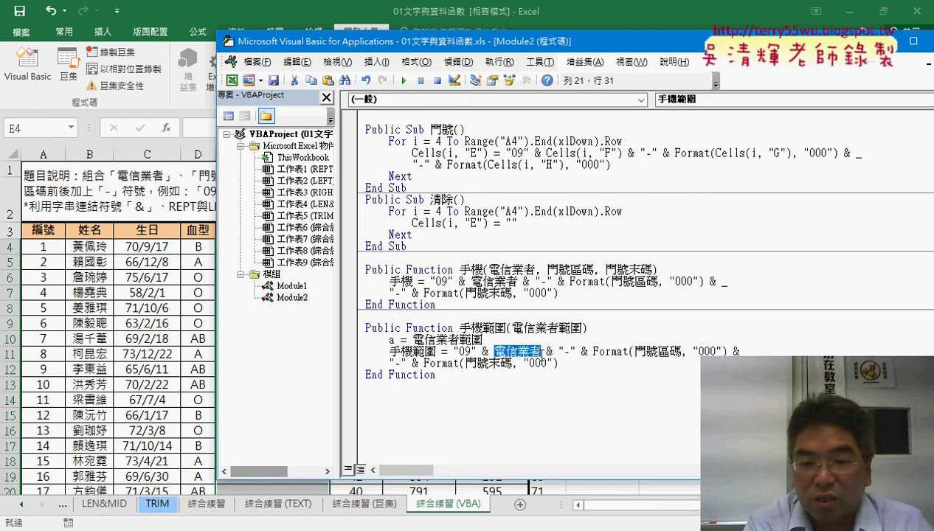
type("a")
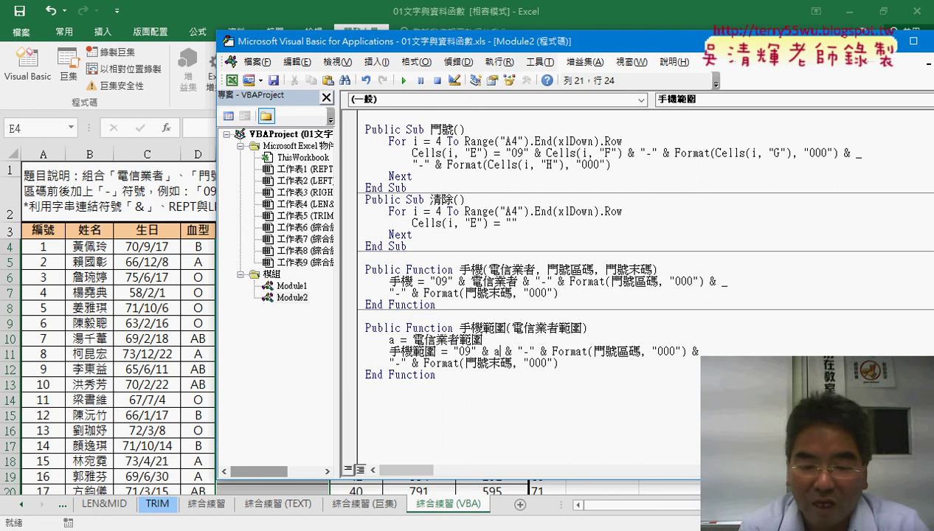
type("(")
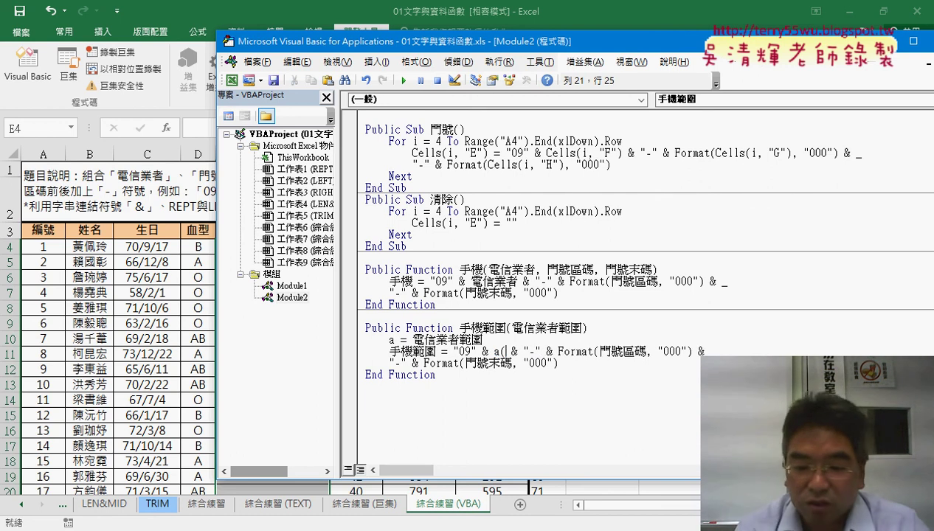
type("1,")
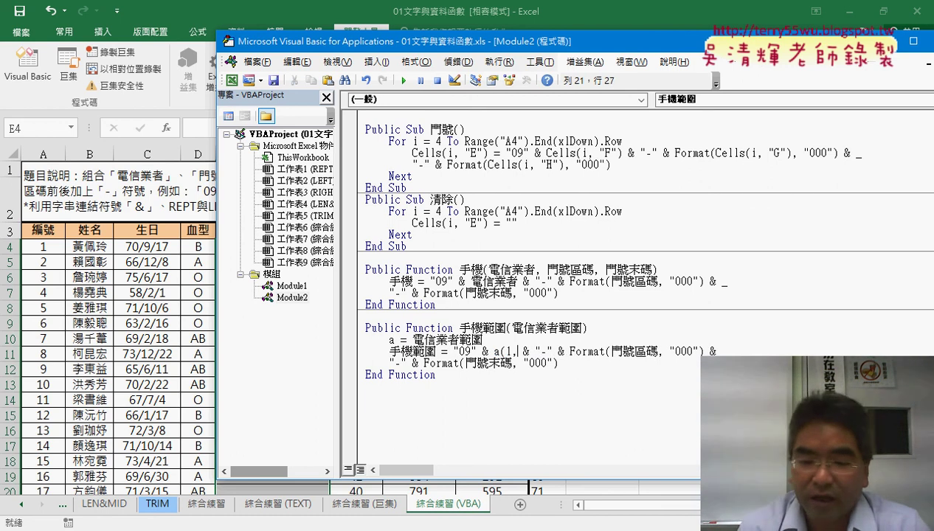
type("1)")
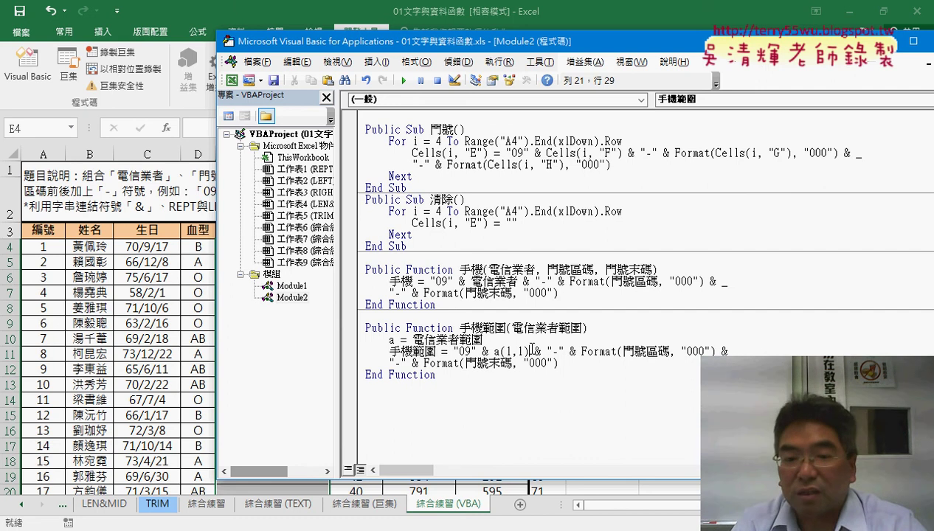
left_click_drag(531, 350, 502, 350)
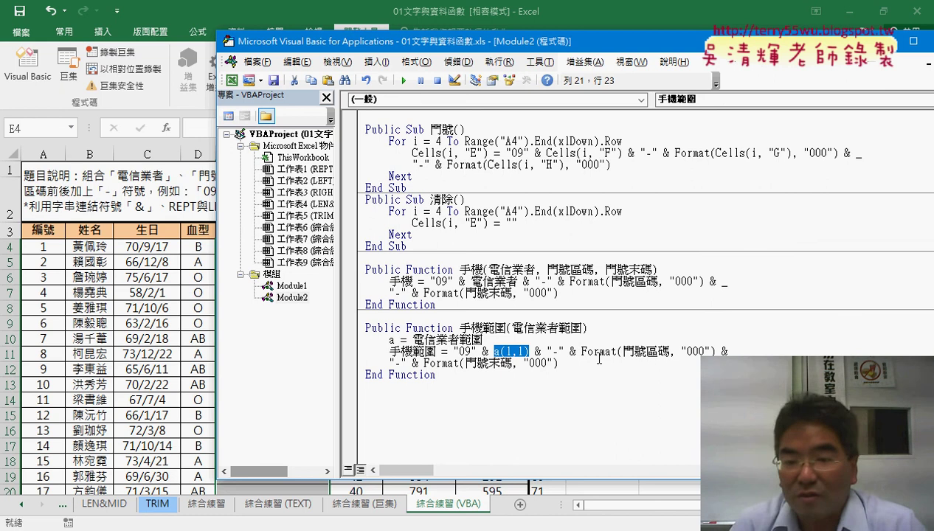
Replace 門號區碼 and 門號末碼 in the Format calls with a(1,2) and a(1,3).
left_click_drag(624, 352, 670, 351)
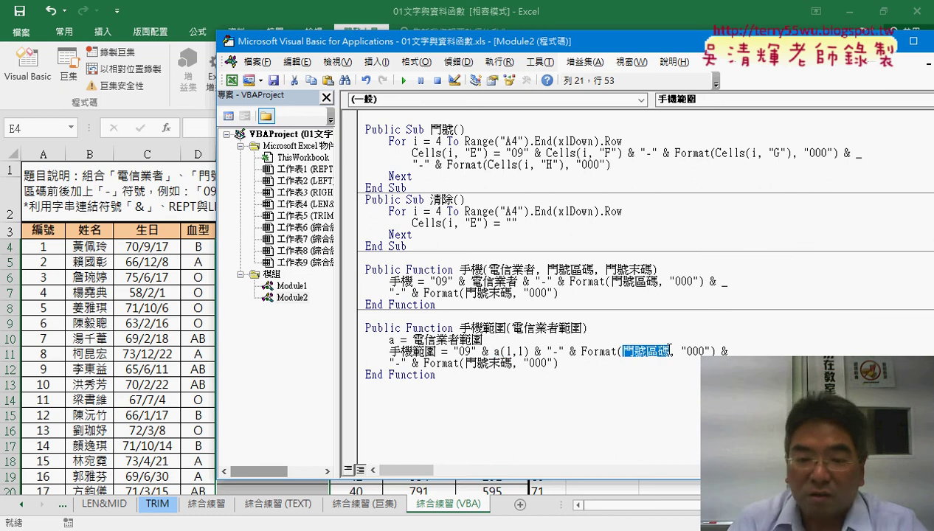
key("ctrl+v")
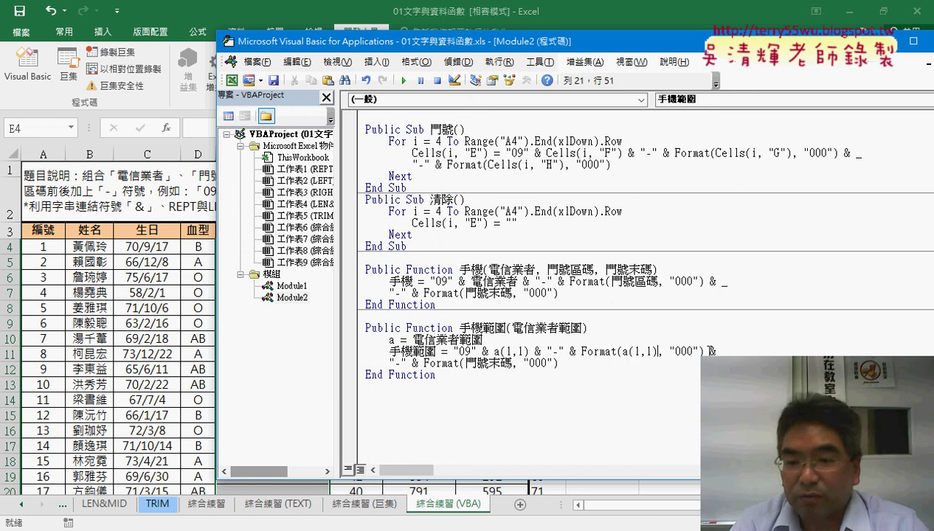
double_click(649, 351)
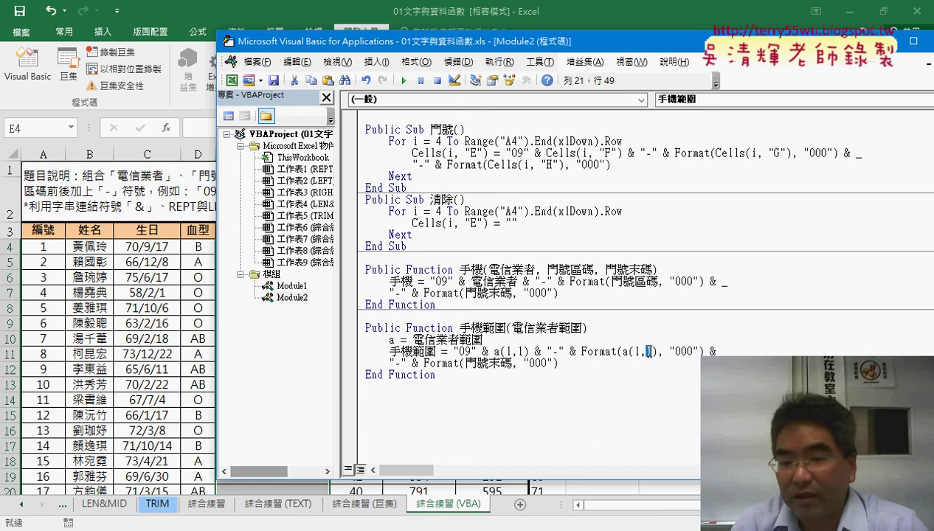
type("2")
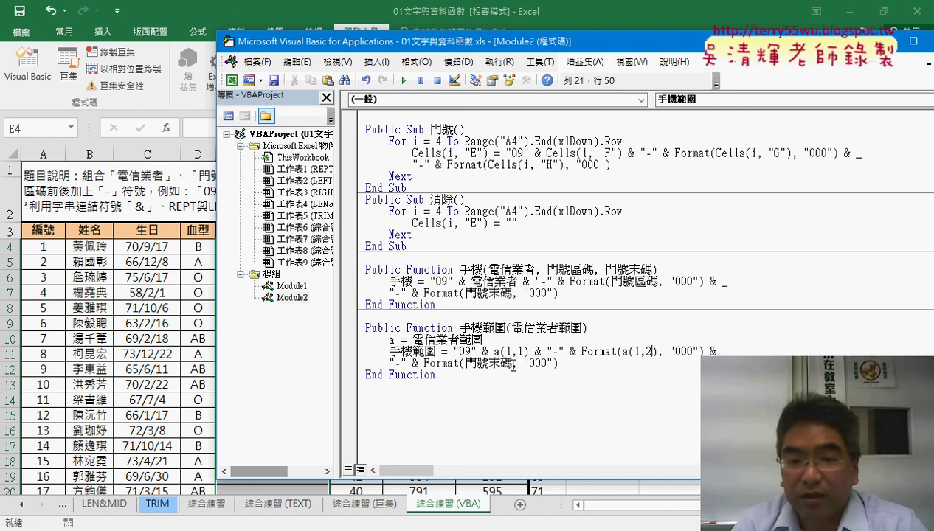
left_click_drag(512, 363, 466, 363)
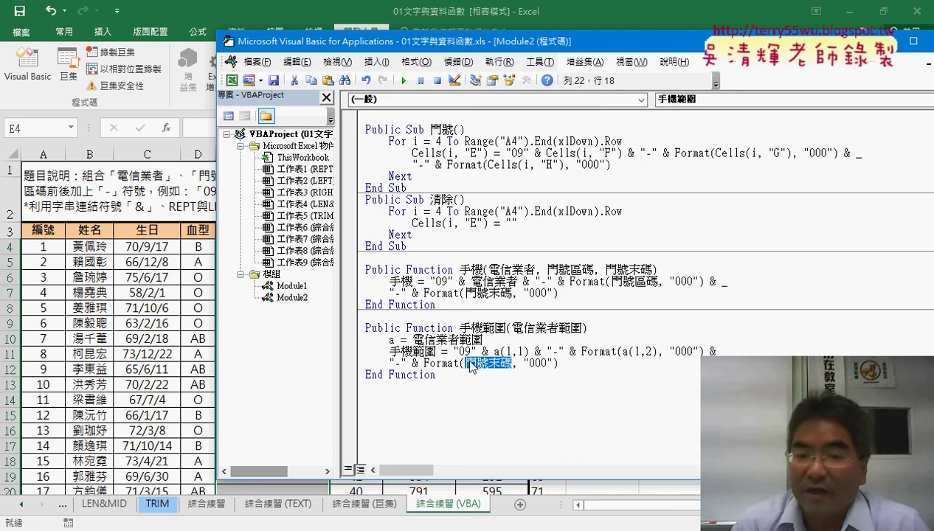
type("a(1,1)")
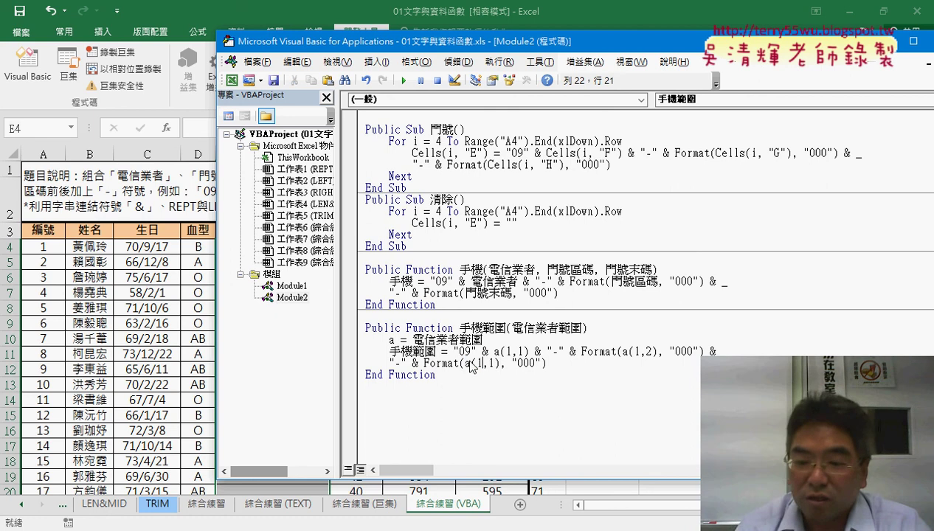
key("Delete")
type("3")
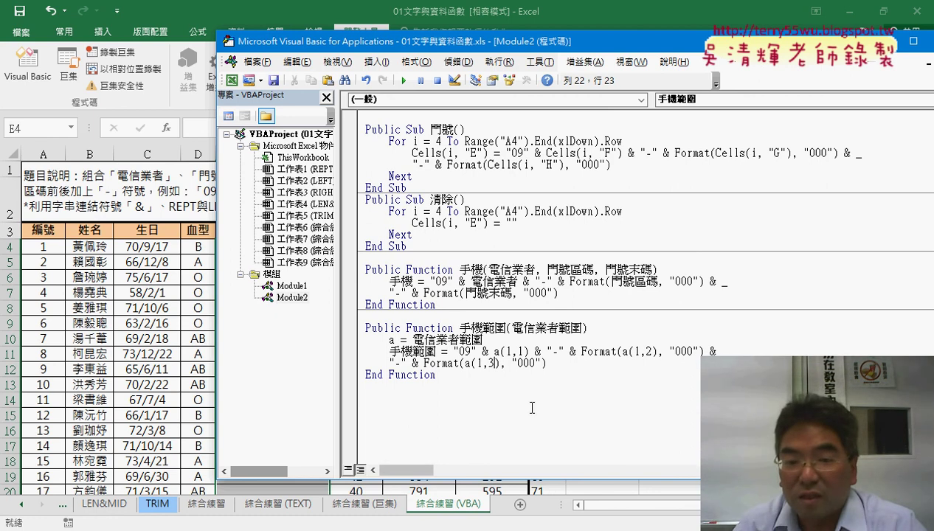
double_click(508, 352)
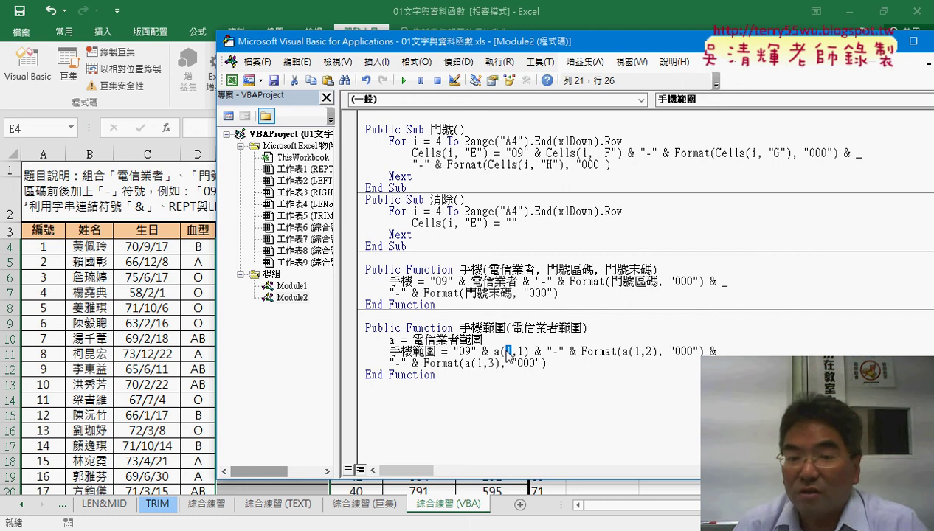
left_click(557, 440)
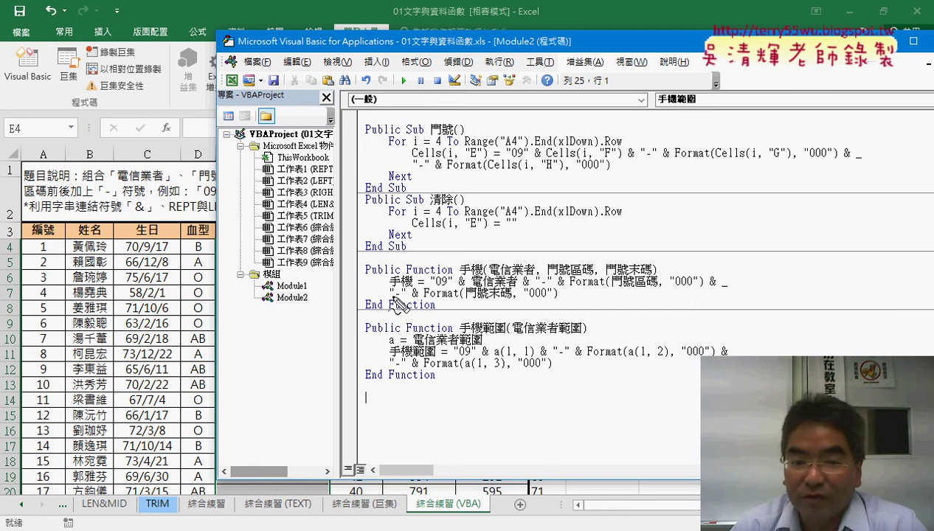
Mark up the modules, 範圍 names and a(1,1)–a(1,3) references with the pen.
mouse_move(325, 275)
left_mouse_down()
mouse_move(297, 334)
mouse_move(298, 358)
left_mouse_up()
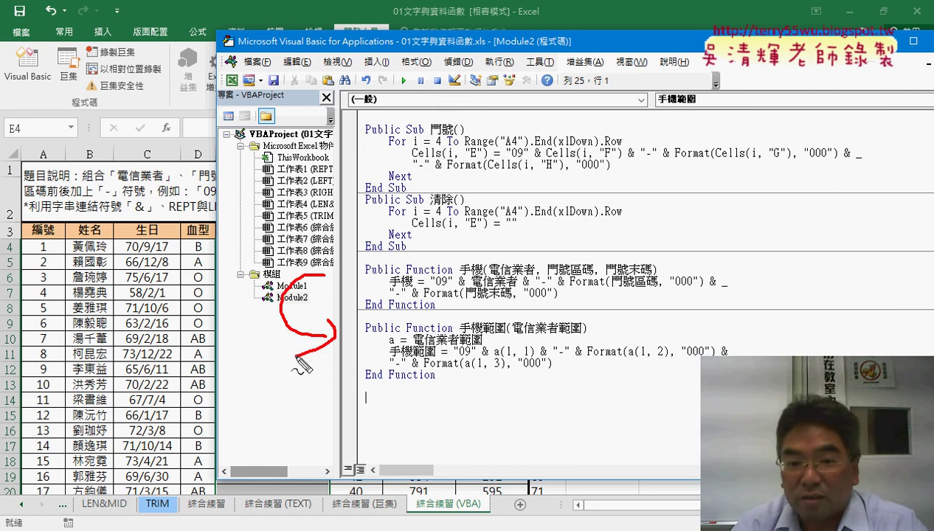
left_click_drag(489, 334, 505, 333)
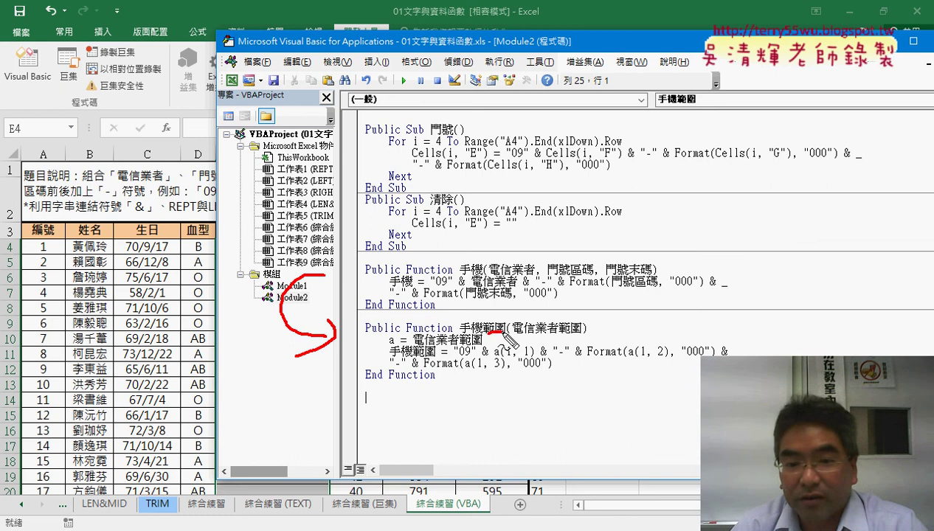
left_click_drag(415, 357, 436, 357)
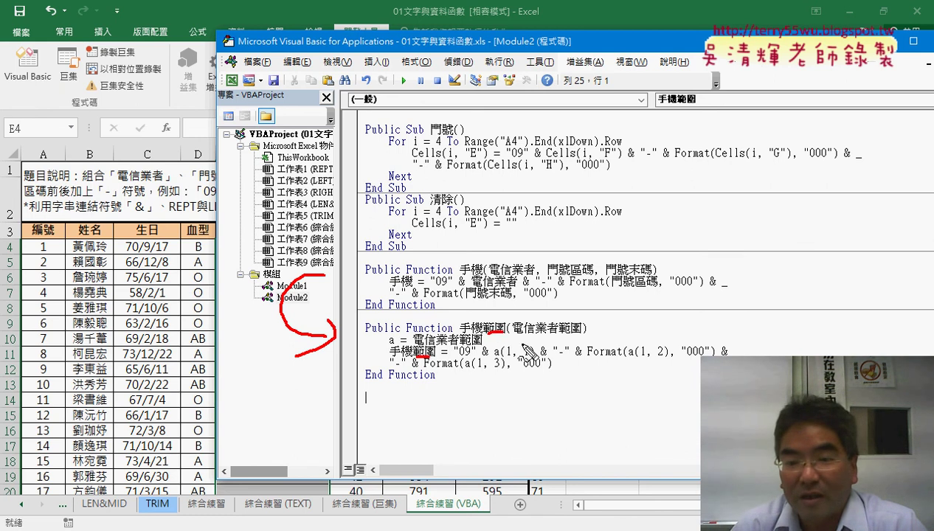
left_click_drag(559, 334, 580, 334)
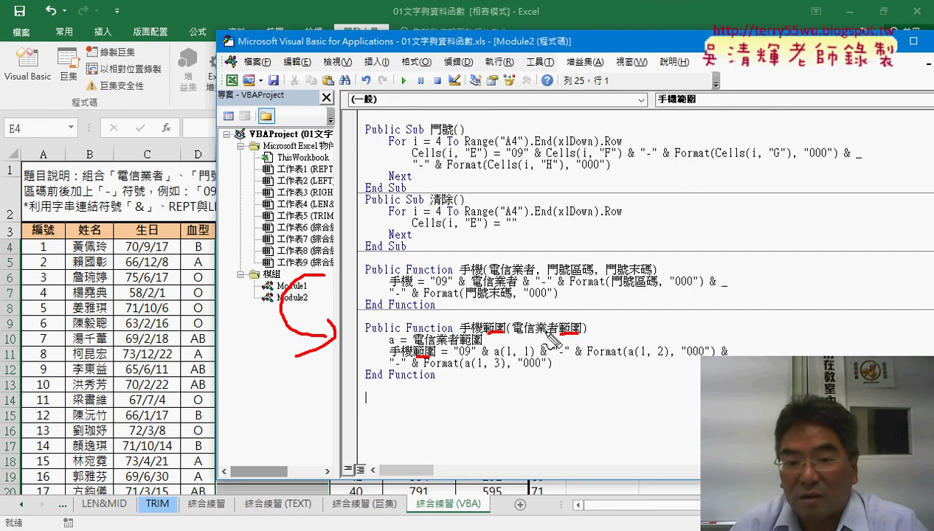
mouse_move(433, 345)
left_mouse_down()
mouse_move(478, 344)
mouse_move(392, 341)
left_mouse_up()
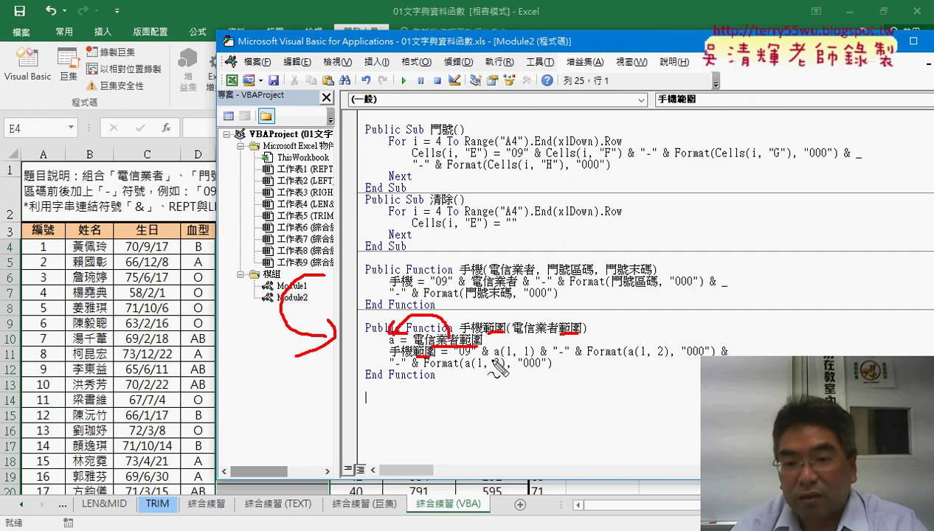
left_click_drag(493, 360, 526, 360)
left_click_drag(629, 360, 666, 361)
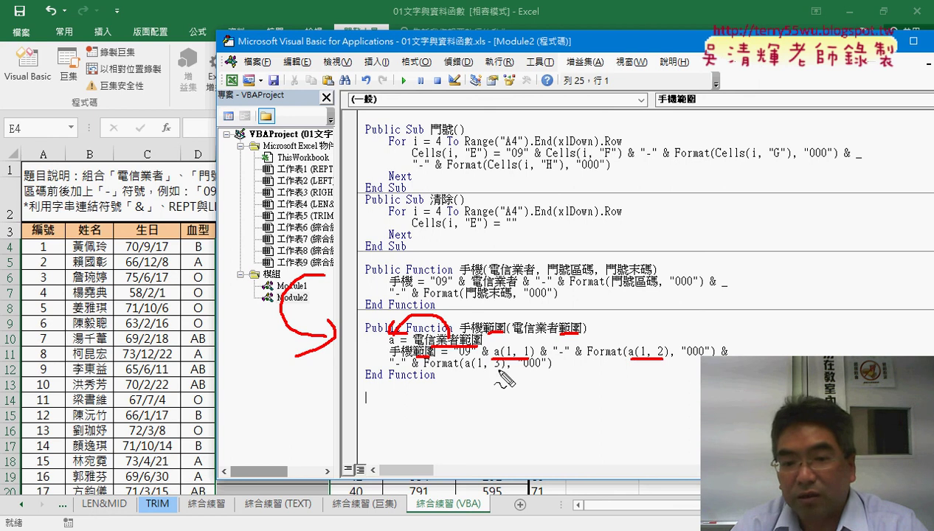
left_click_drag(468, 374, 505, 373)
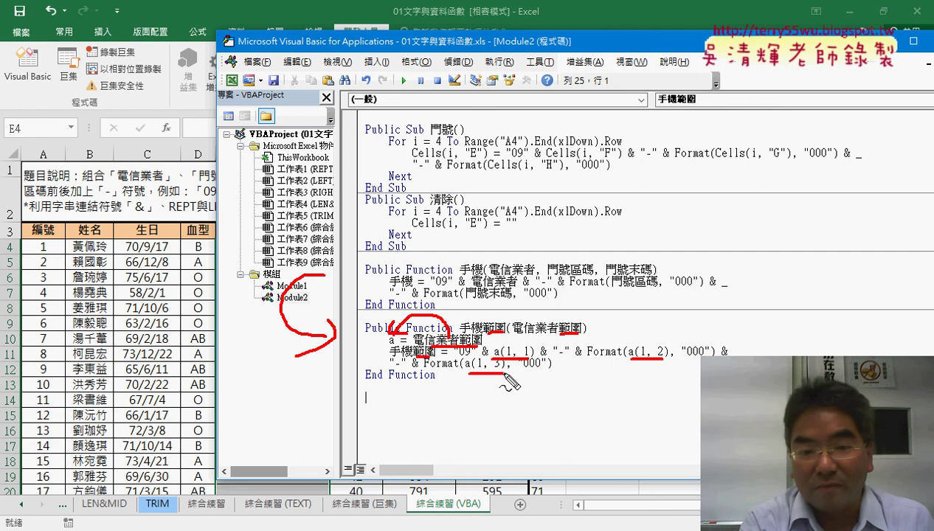
Clear the pen markings and bring the Excel worksheet to the front.
key("Escape")
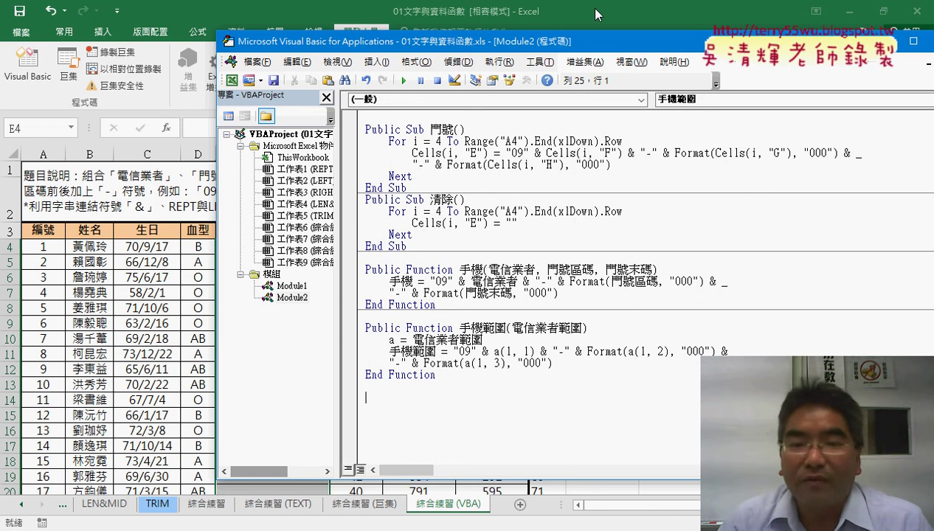
left_click(518, 352)
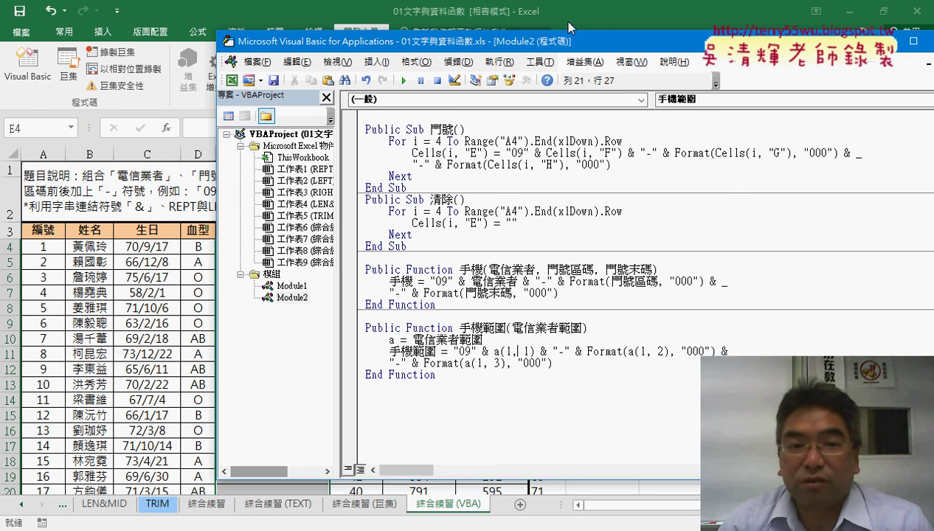
left_click(593, 4)
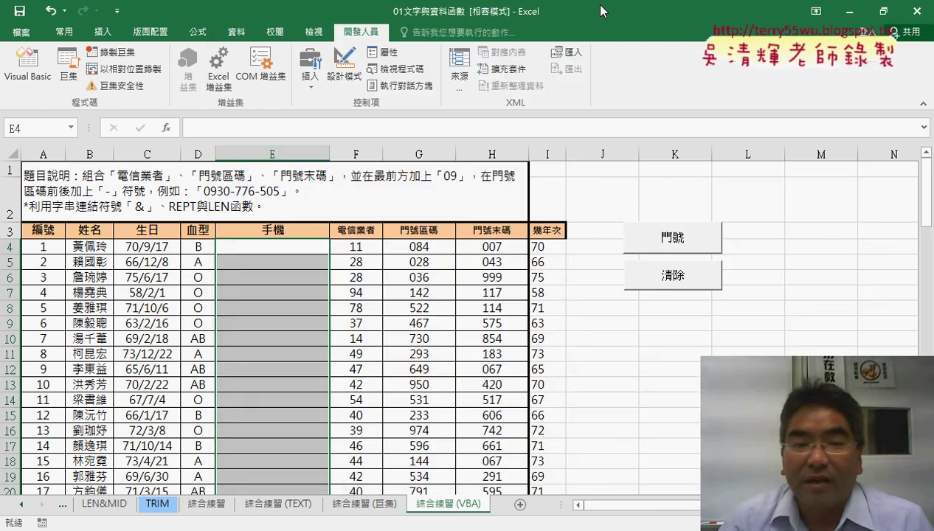
left_click(290, 246)
left_click(169, 129)
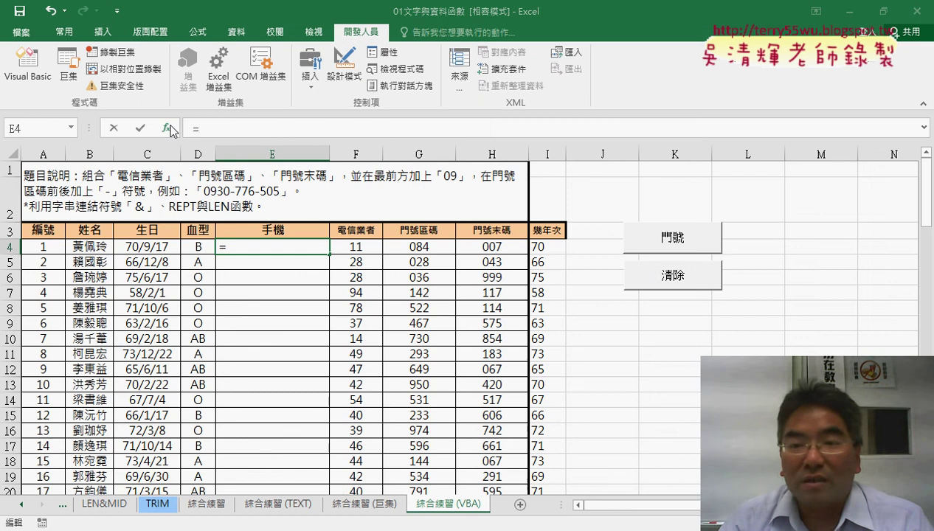
left_click(678, 190)
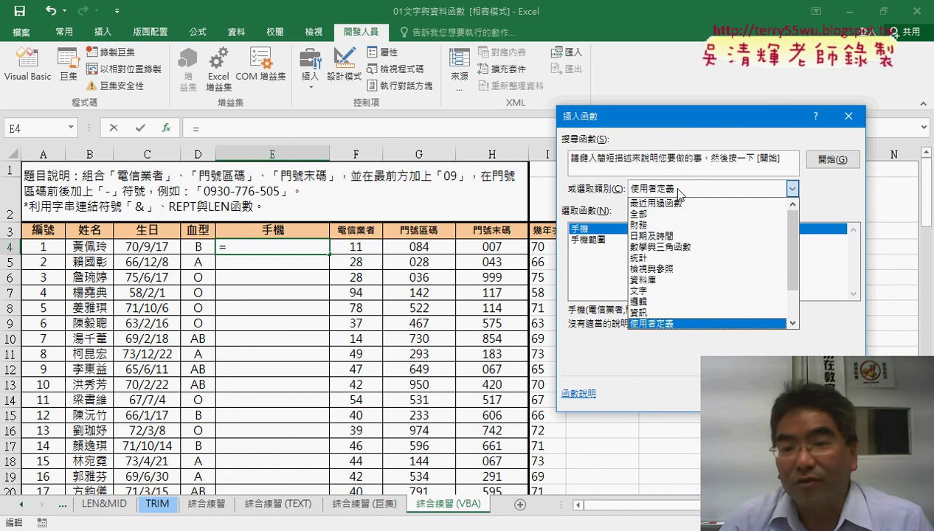
left_click(680, 191)
left_click(602, 242)
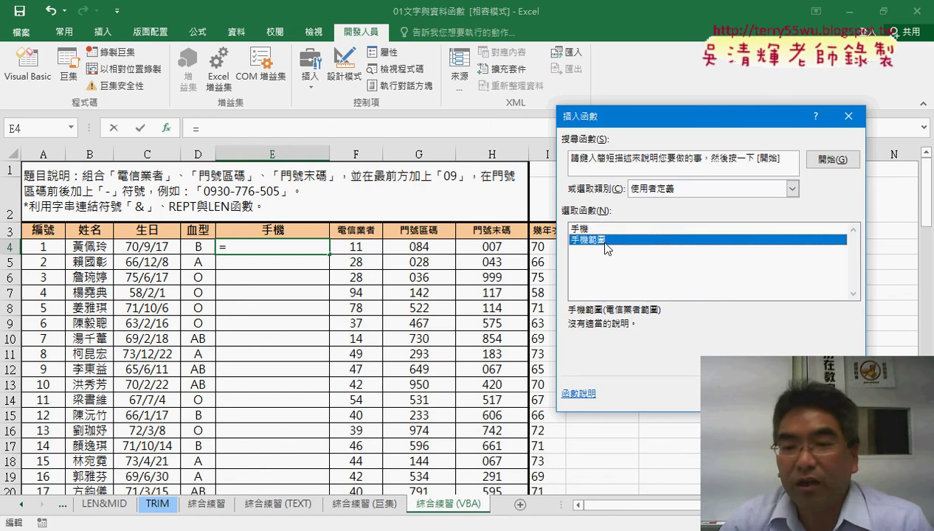
left_click(770, 395)
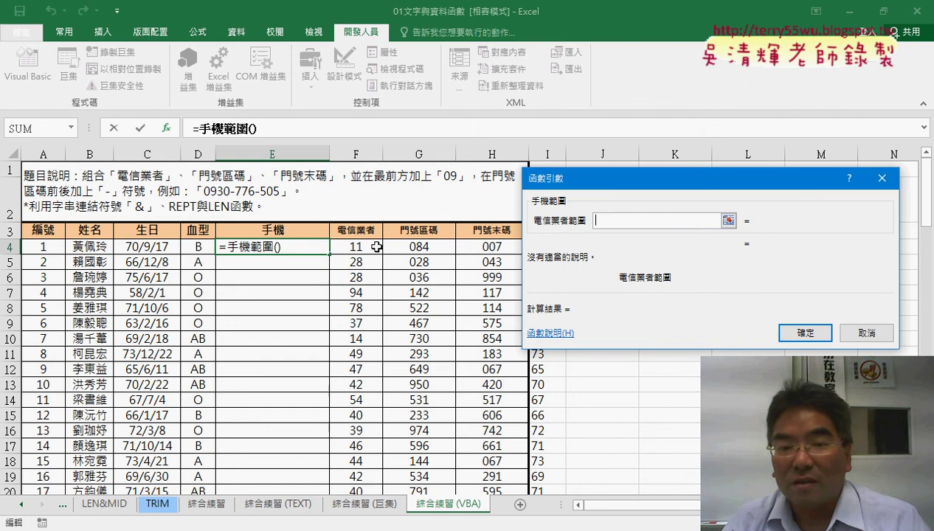
left_click_drag(357, 246, 475, 250)
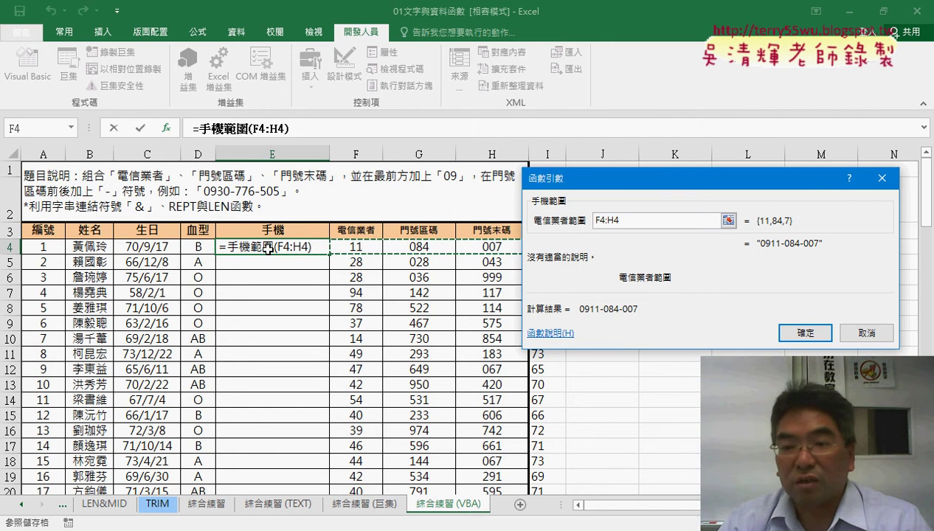
left_click(799, 334)
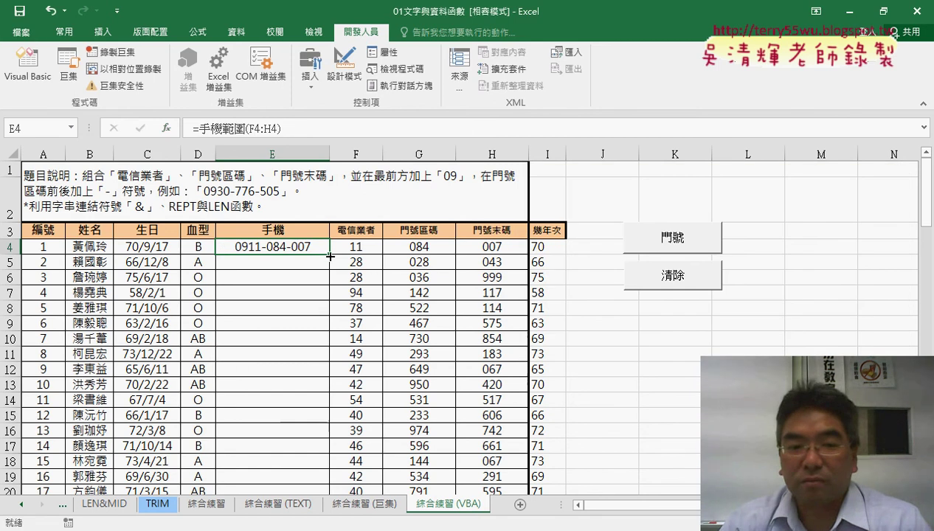
Fill column E down, clear it, then re-enter =手機範圍(F4:H4) in E4.
double_click(330, 256)
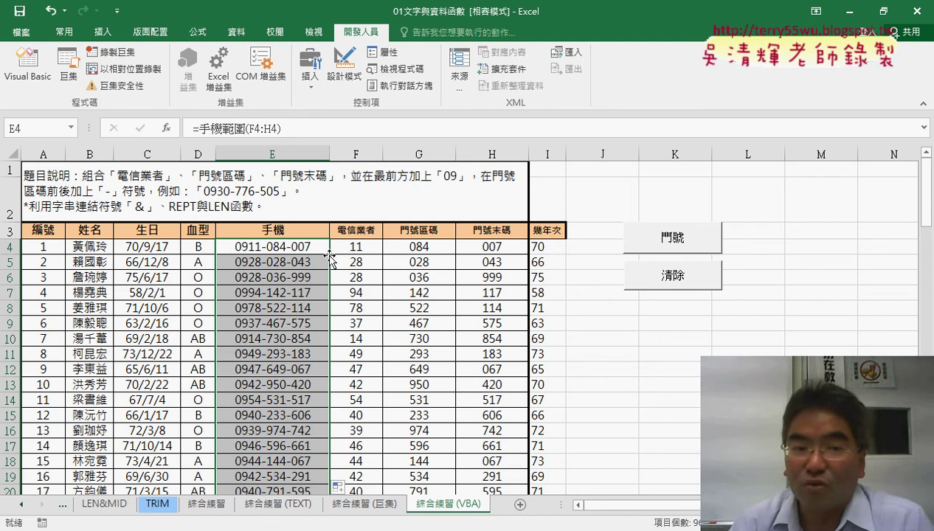
key("Delete")
left_click(290, 243)
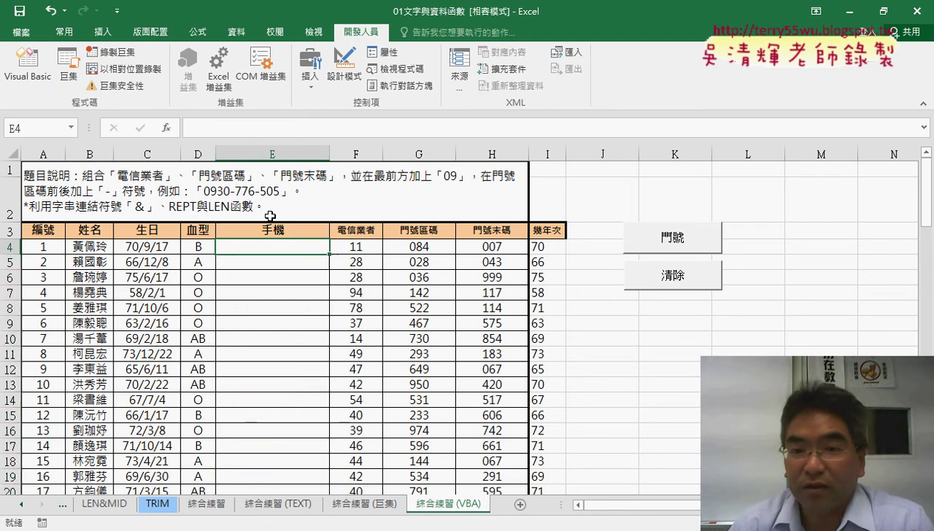
left_click(166, 128)
left_click(616, 244)
double_click(615, 244)
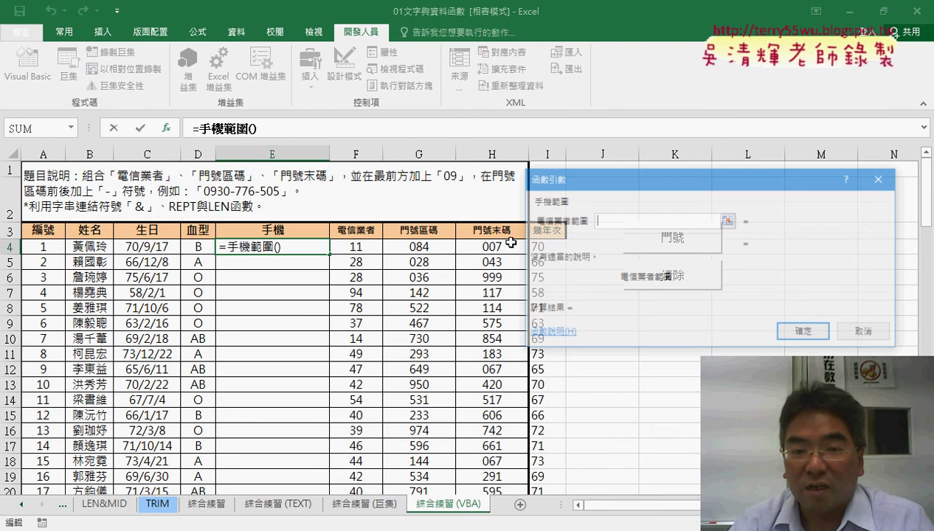
left_click_drag(356, 247, 484, 248)
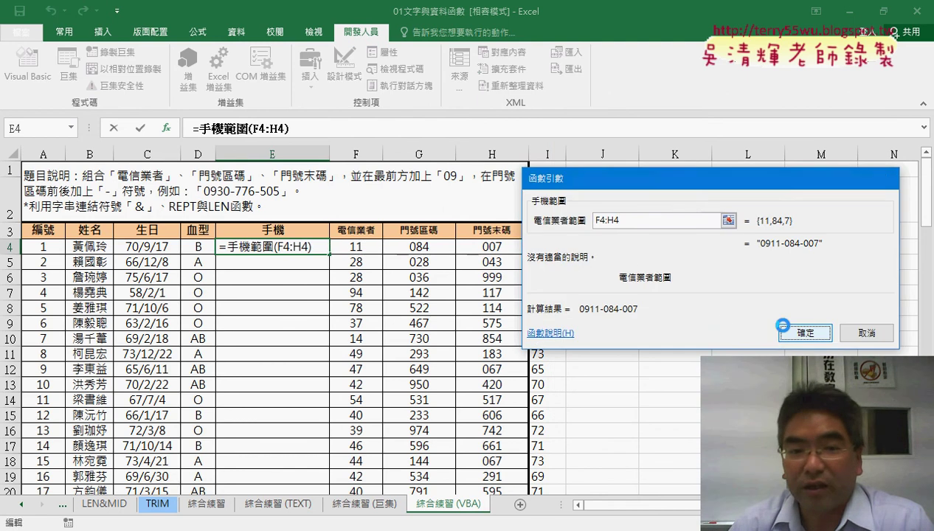
left_click(760, 326)
Fill the 手機範圍 formula down column E, then select the function's code in the Google Docs notes.
double_click(329, 254)
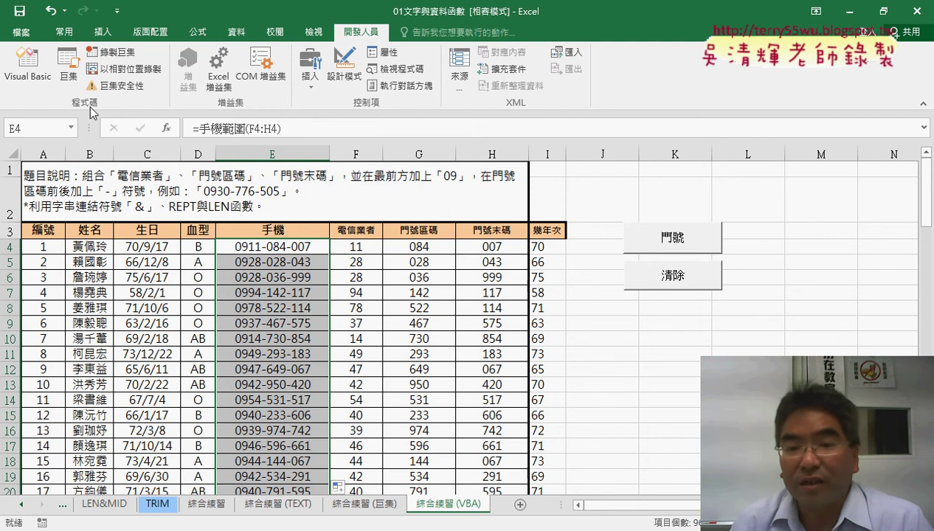
left_click(27, 65)
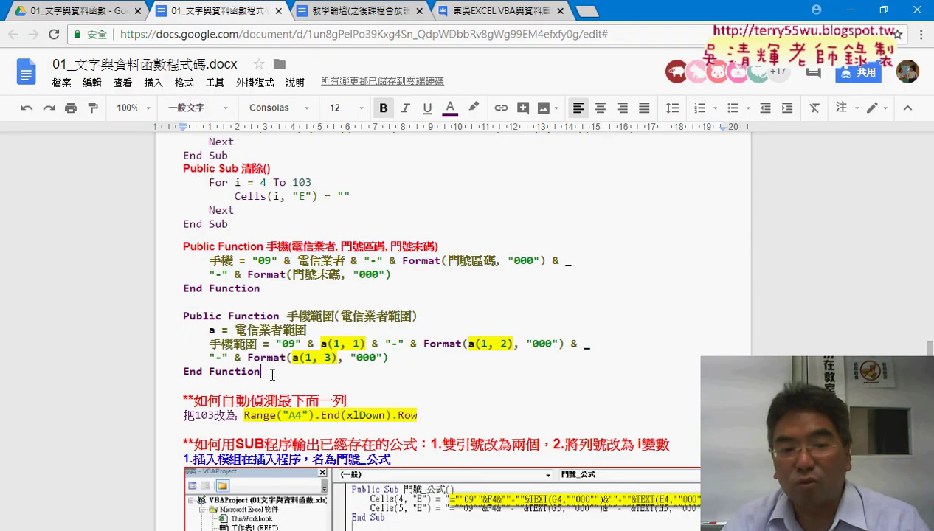
left_click_drag(270, 372, 177, 318)
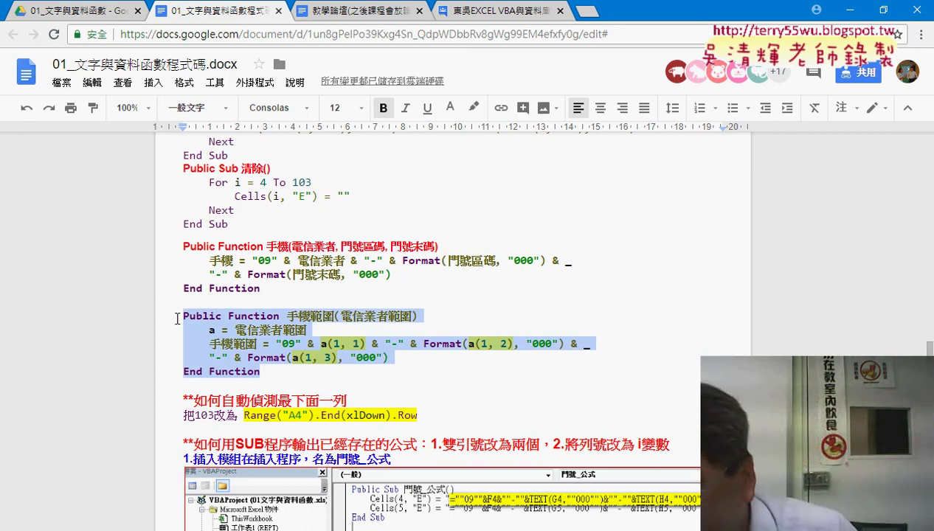